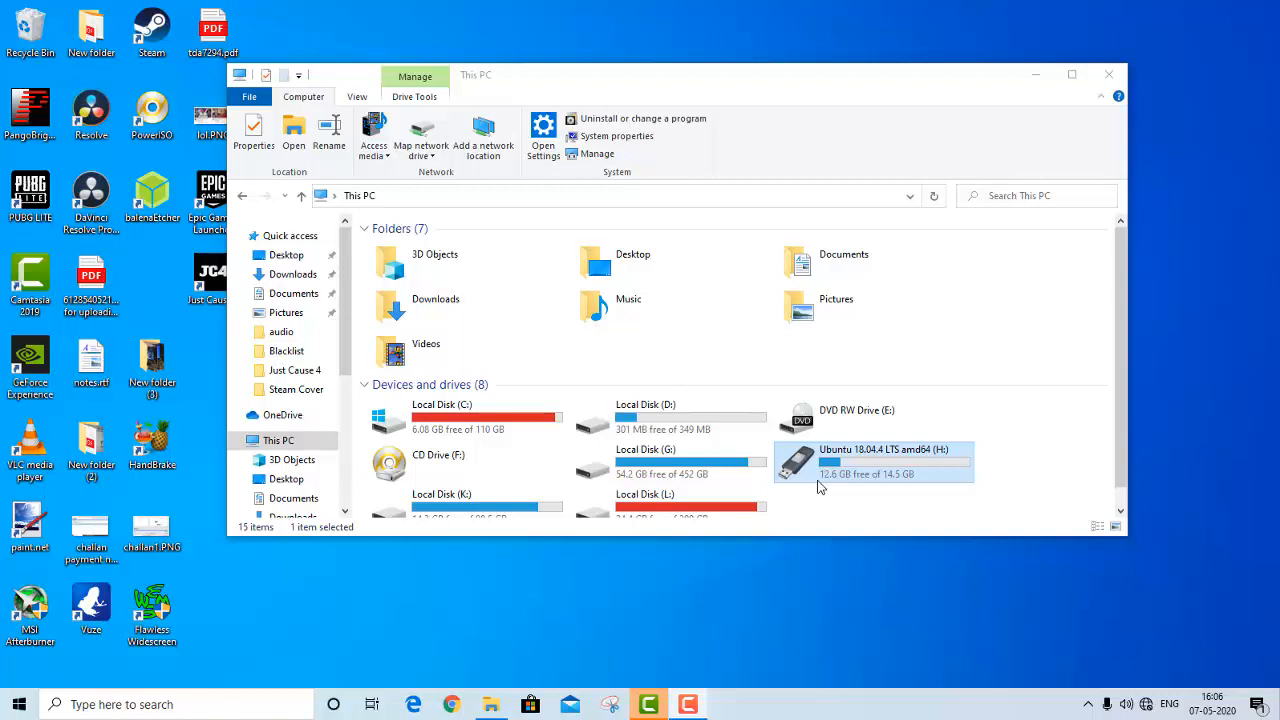
Check the general properties of the Ubuntu 18.04.4 LTS USB drive (H:) and close them without changes
right_click(873, 464)
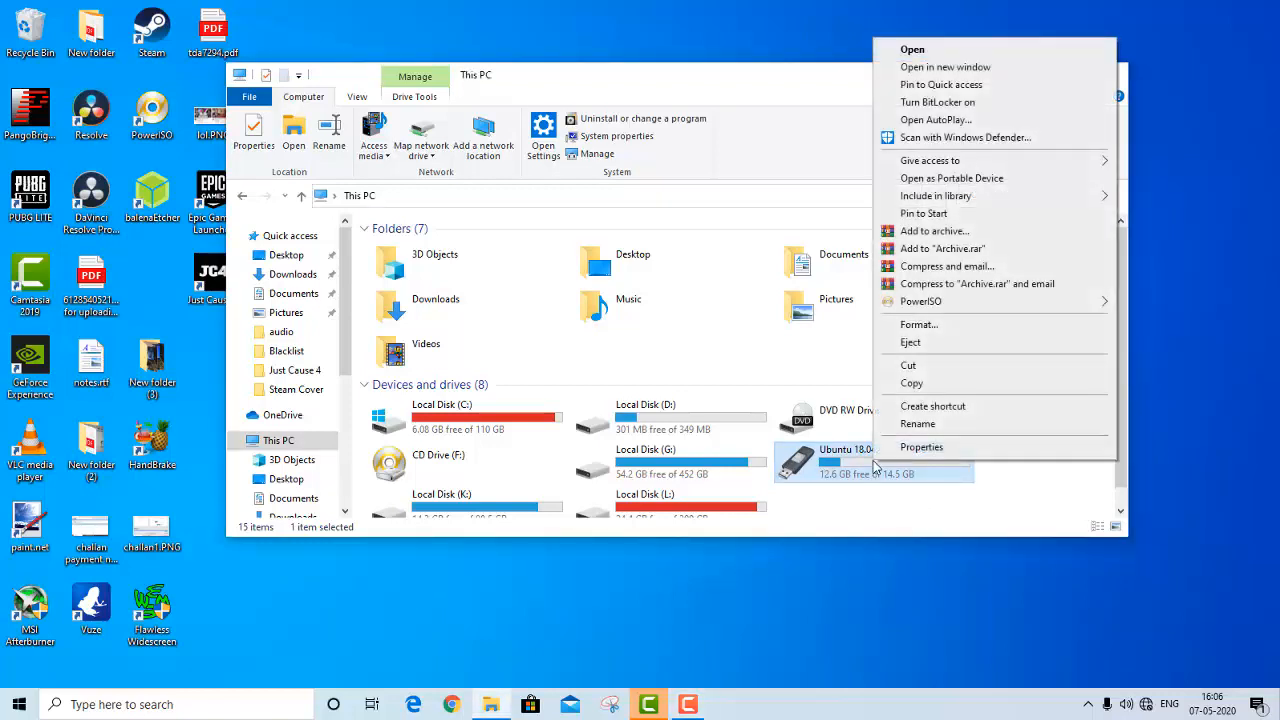
left_click(913, 448)
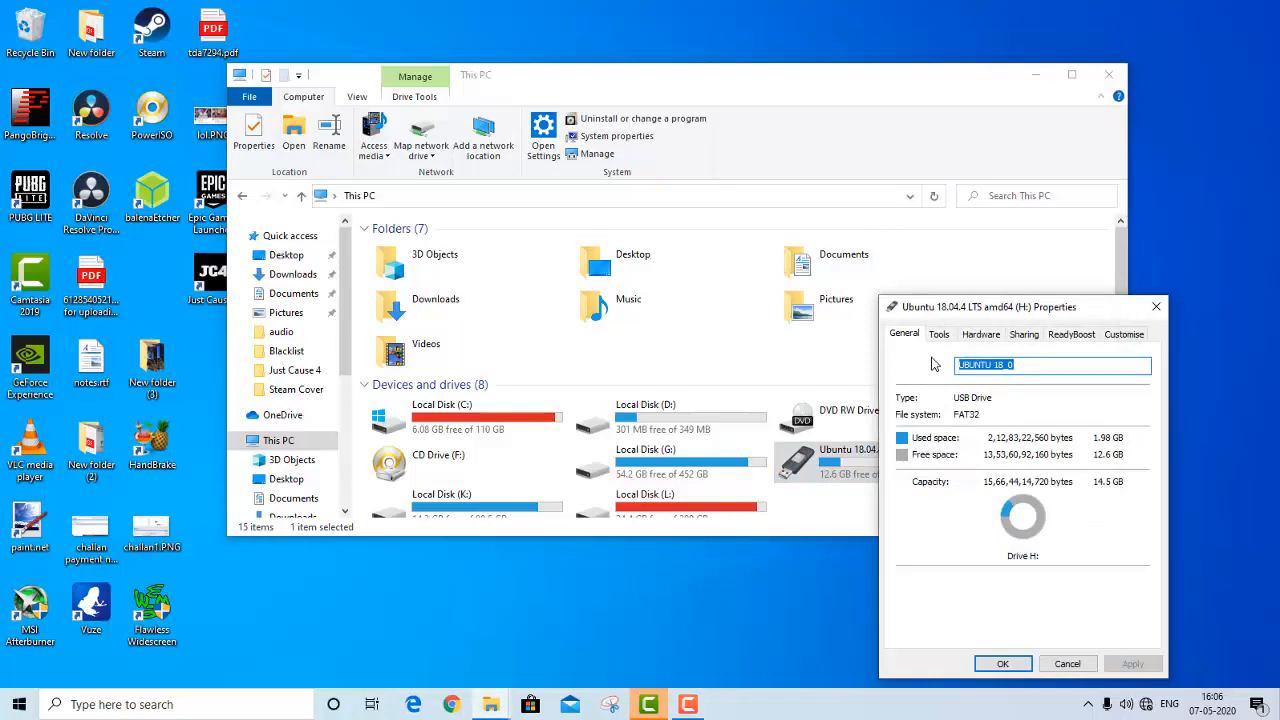
left_click(1016, 662)
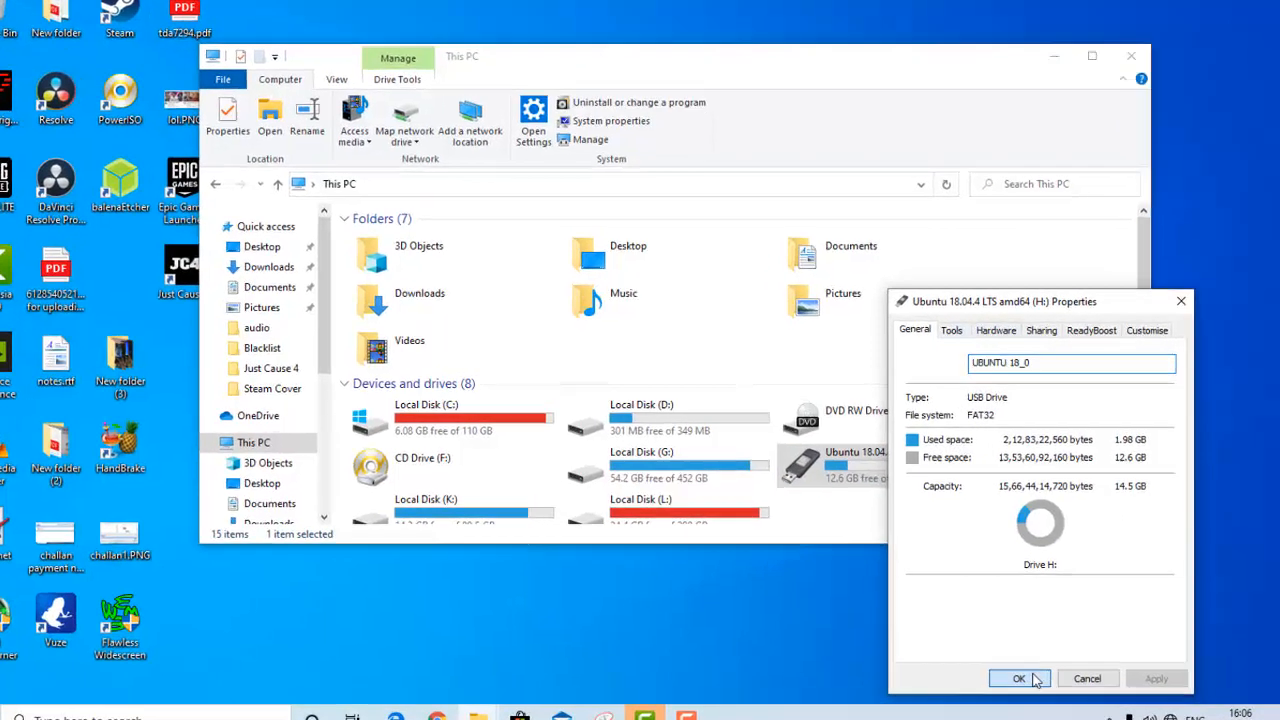
right_click(860, 455)
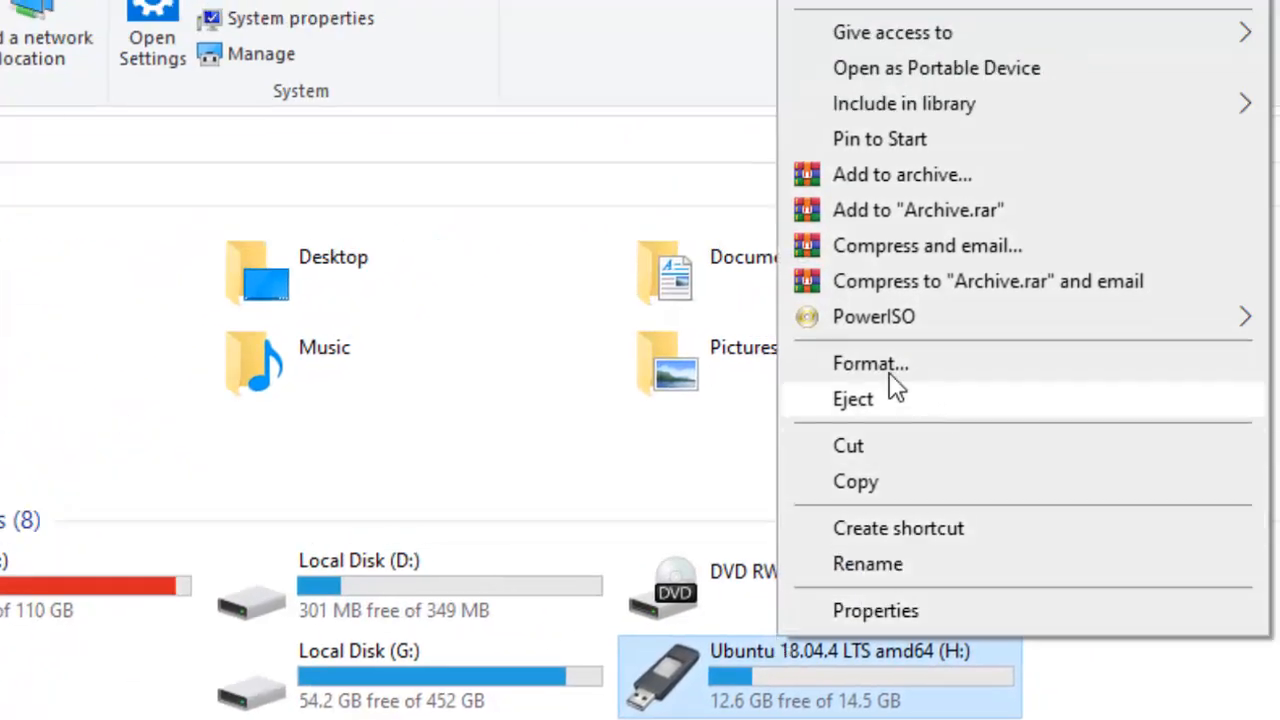
left_click(1013, 541)
left_click(999, 497)
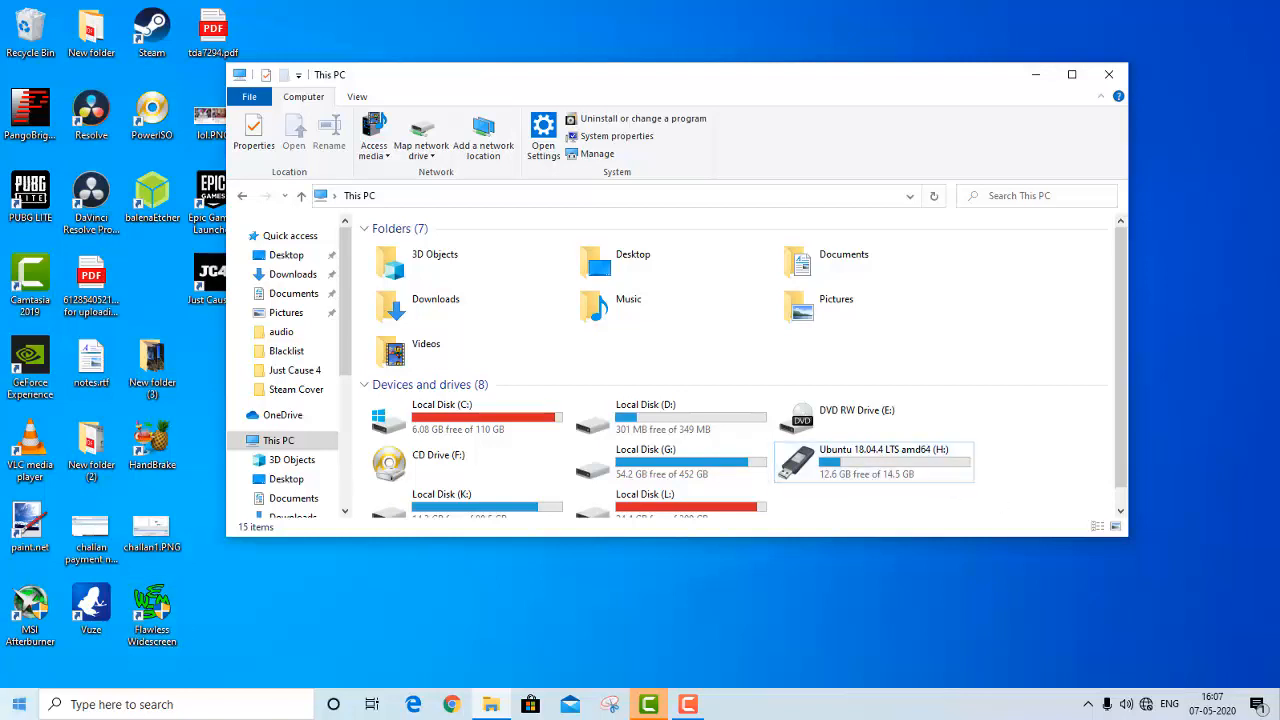
Open Command Prompt and start the diskpart utility
left_click(19, 704)
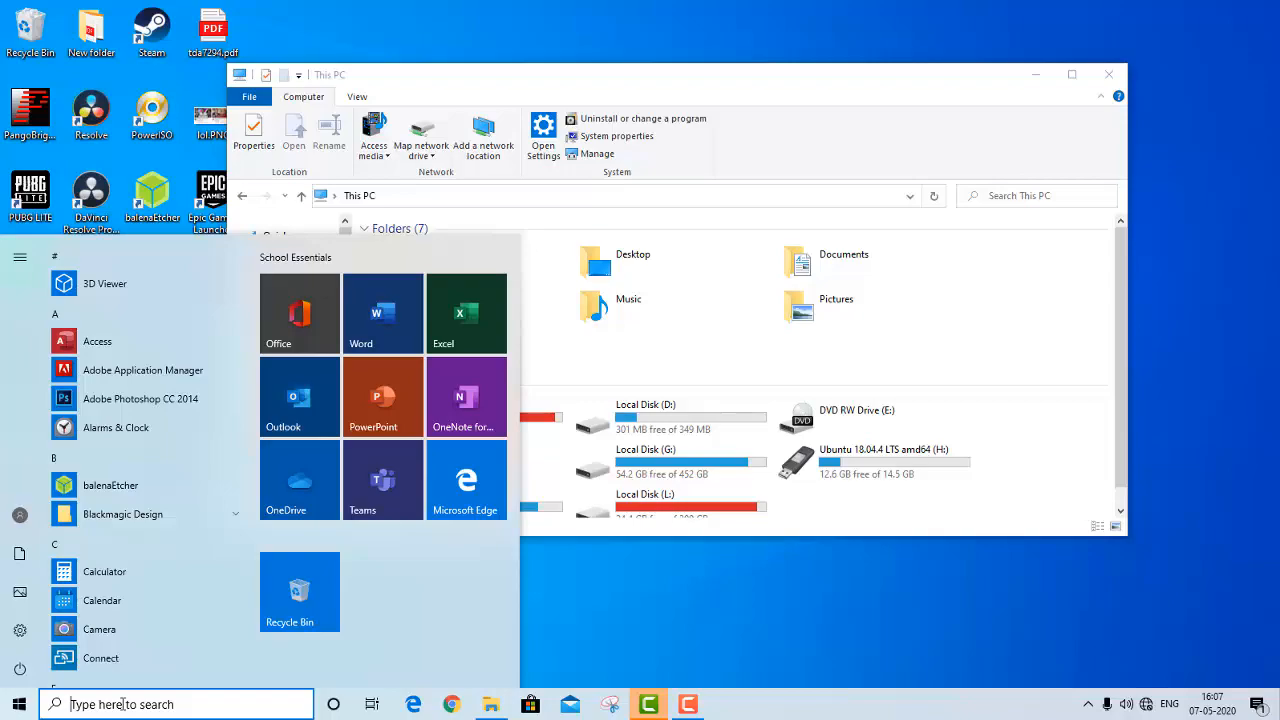
type("cmd")
key("Return")
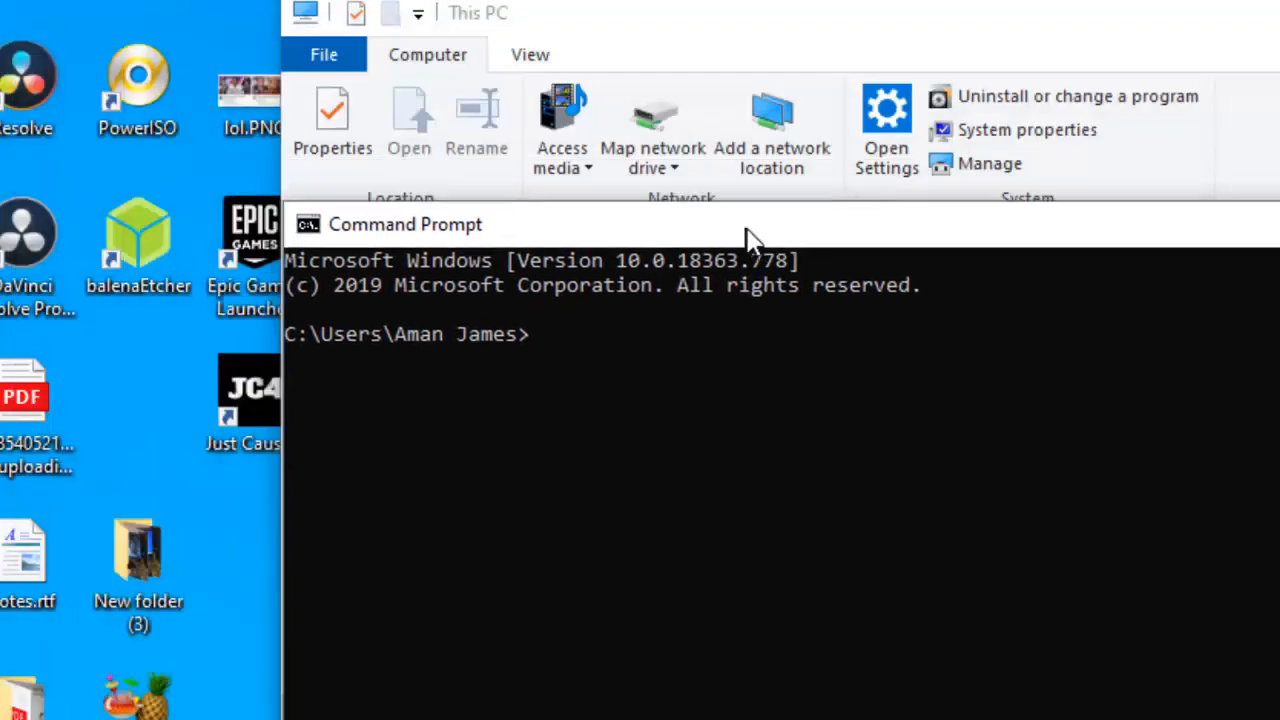
left_click(641, 350)
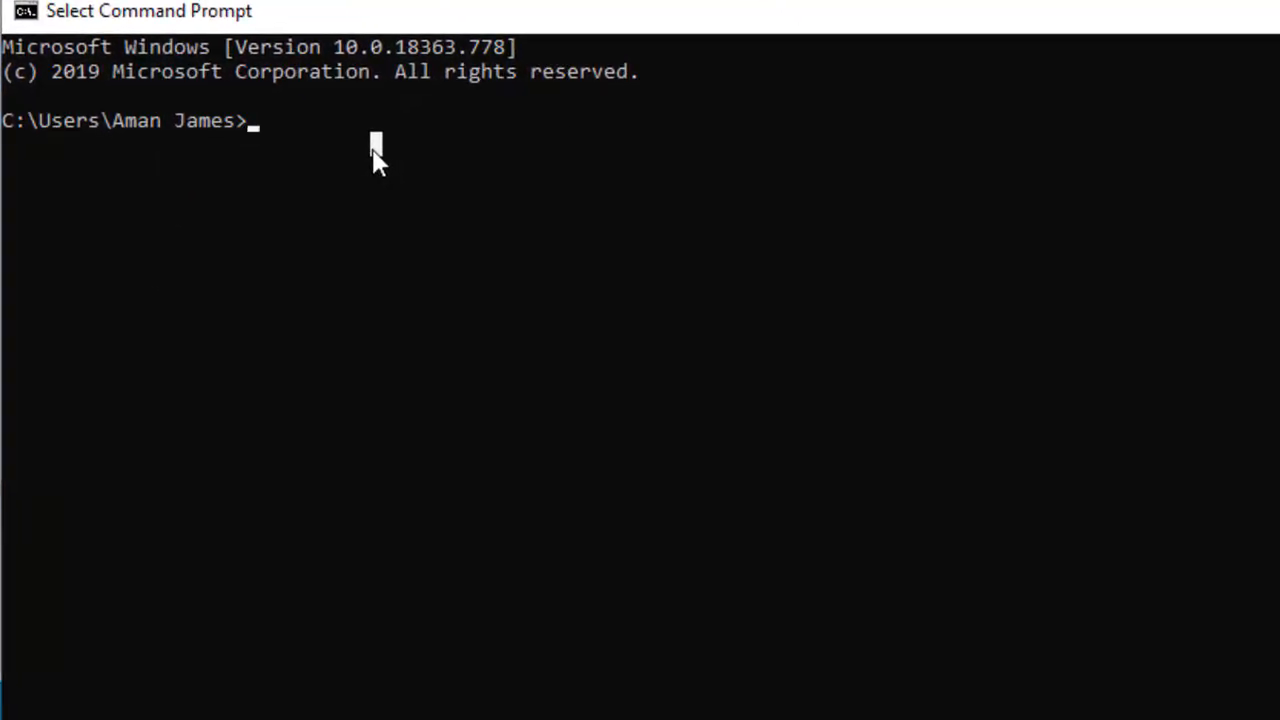
type("diskpa")
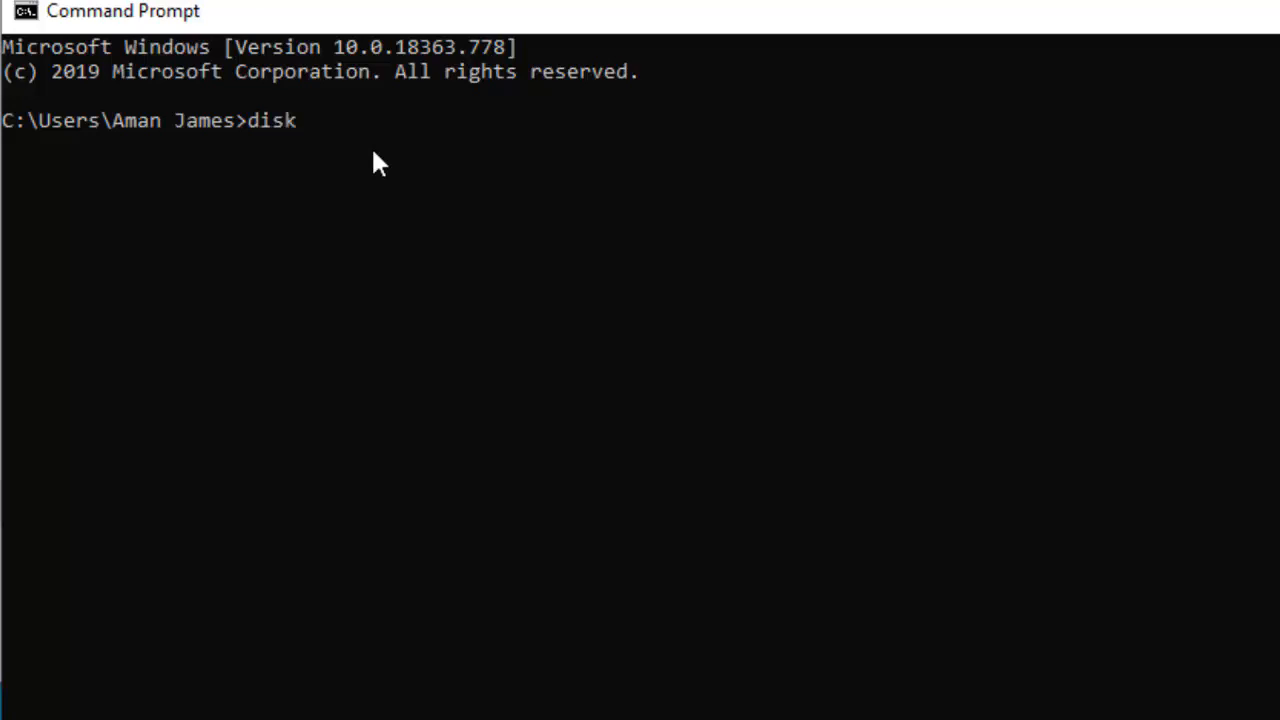
type("rt")
key("Return")
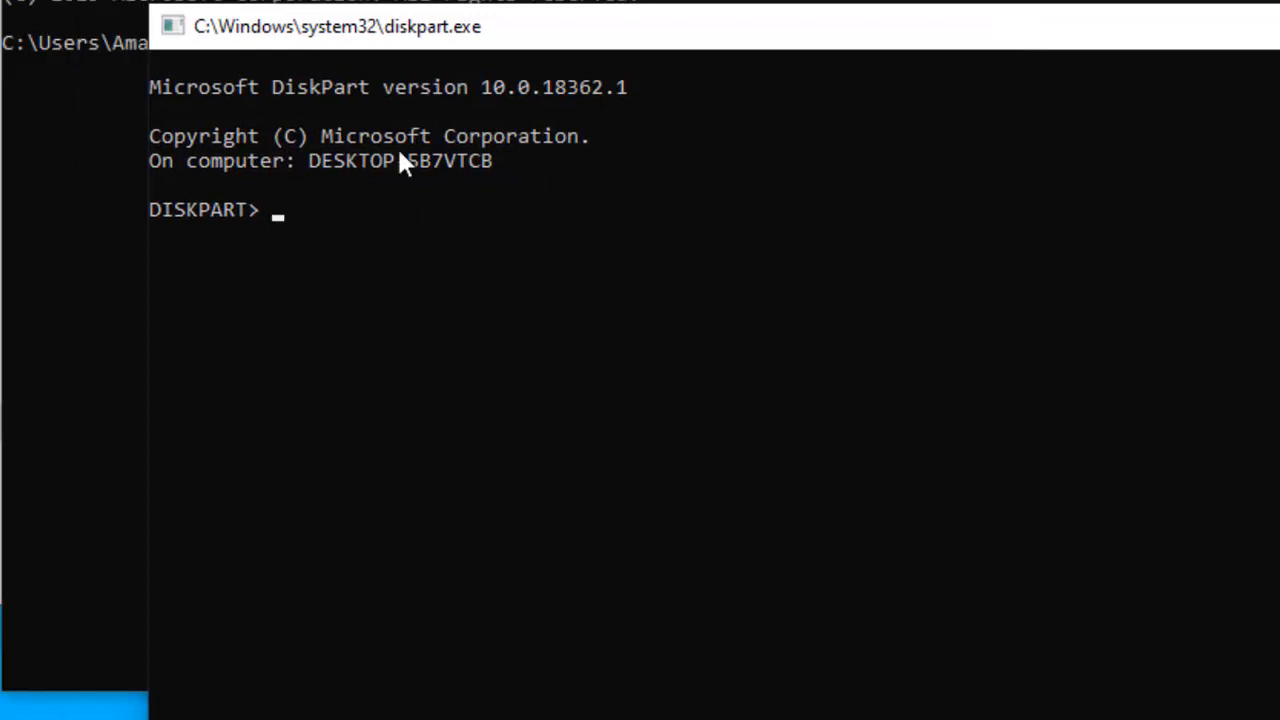
List the computer's disks in DiskPart with the list disk command
left_click(327, 210)
left_click(279, 211)
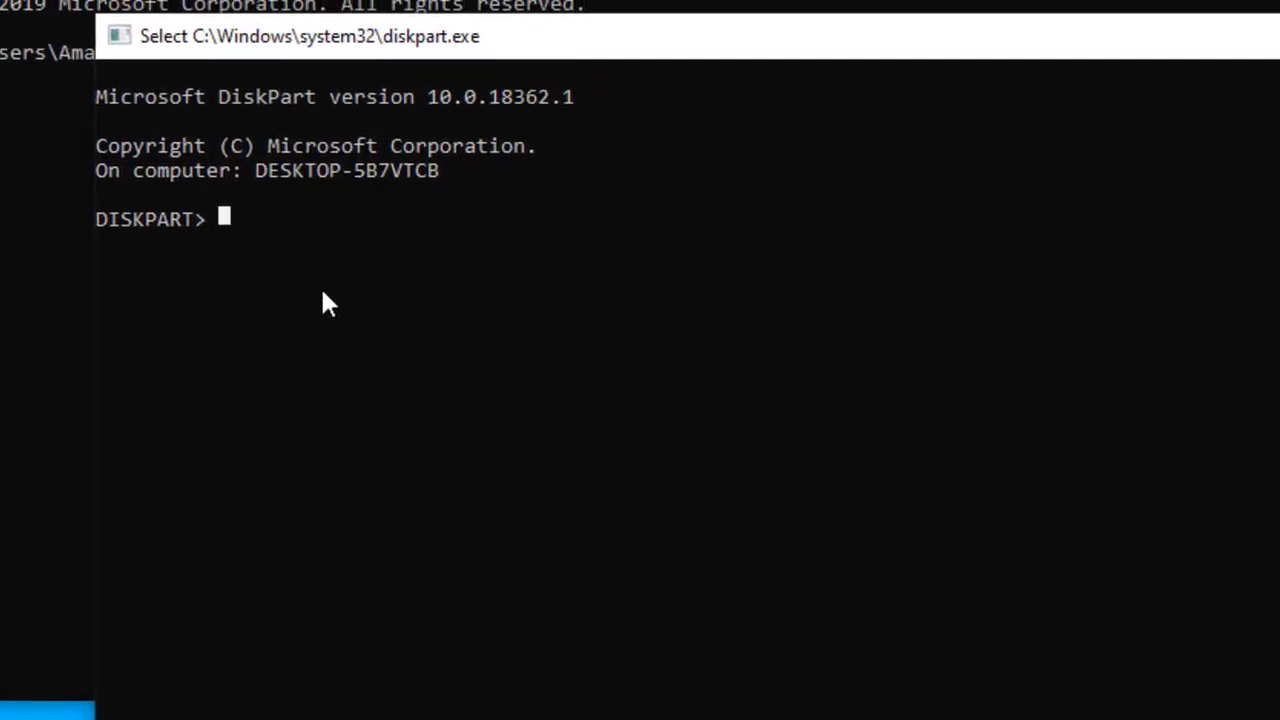
type("list ")
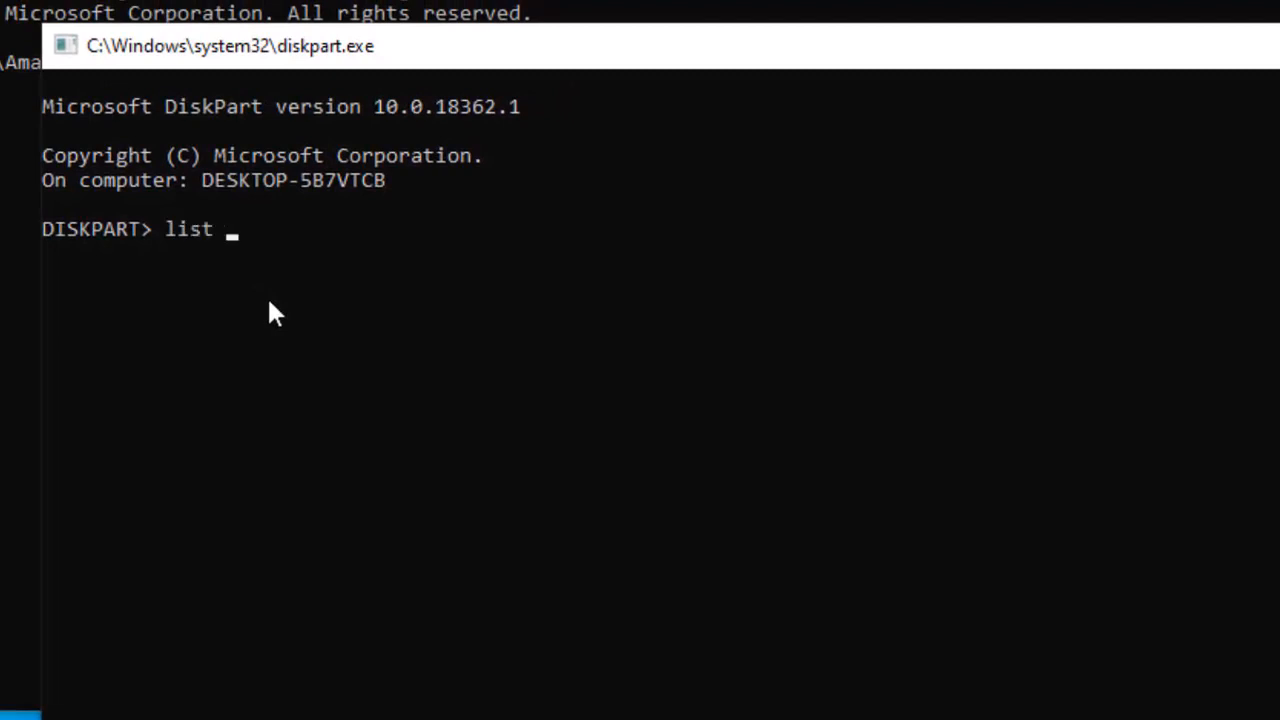
type("disk")
key("Return")
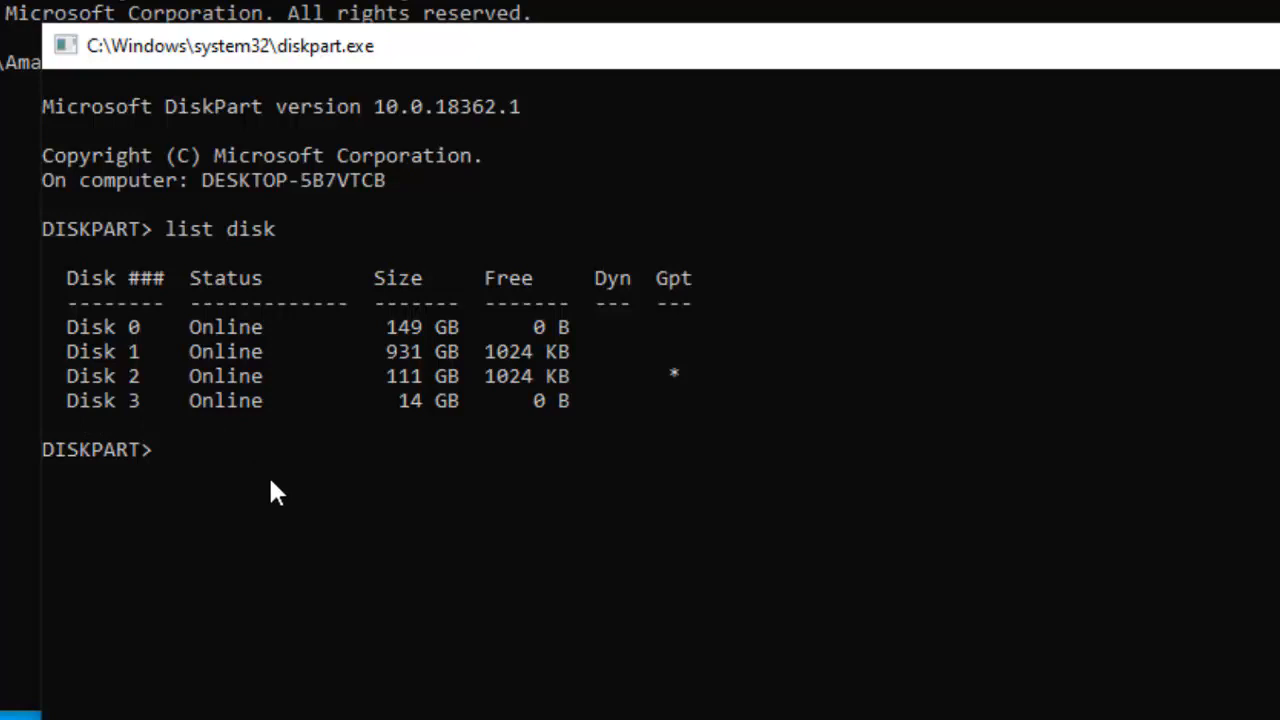
Select the 14 GB USB drive in DiskPart with the command select disk 3
type("select disk 3")
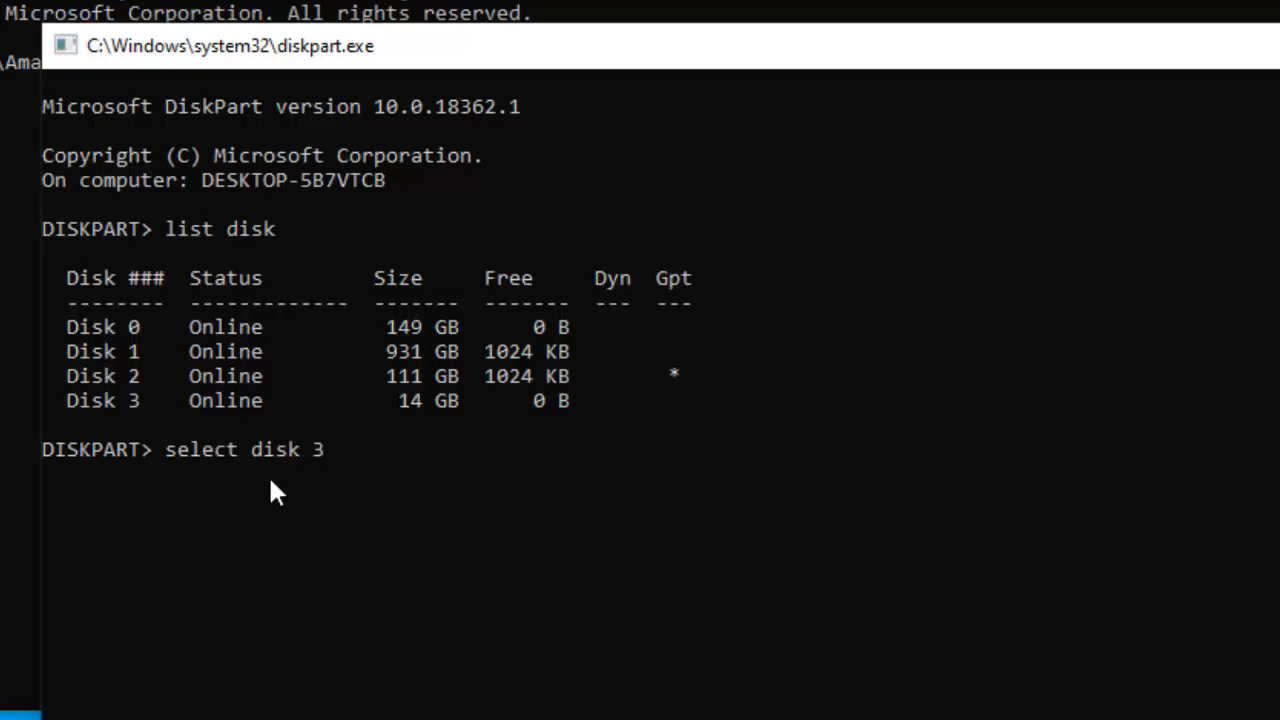
key("Return")
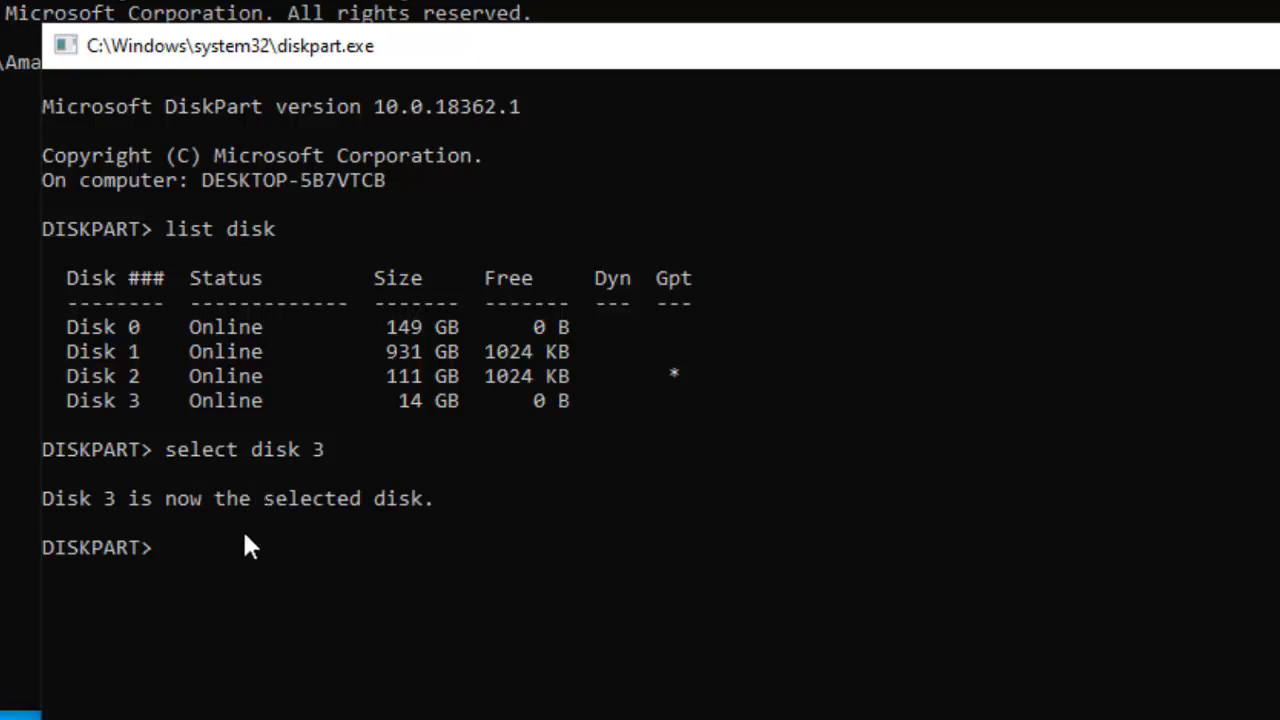
Erase the selected disk's partitions with the clean command
type("clean")
key("Return")
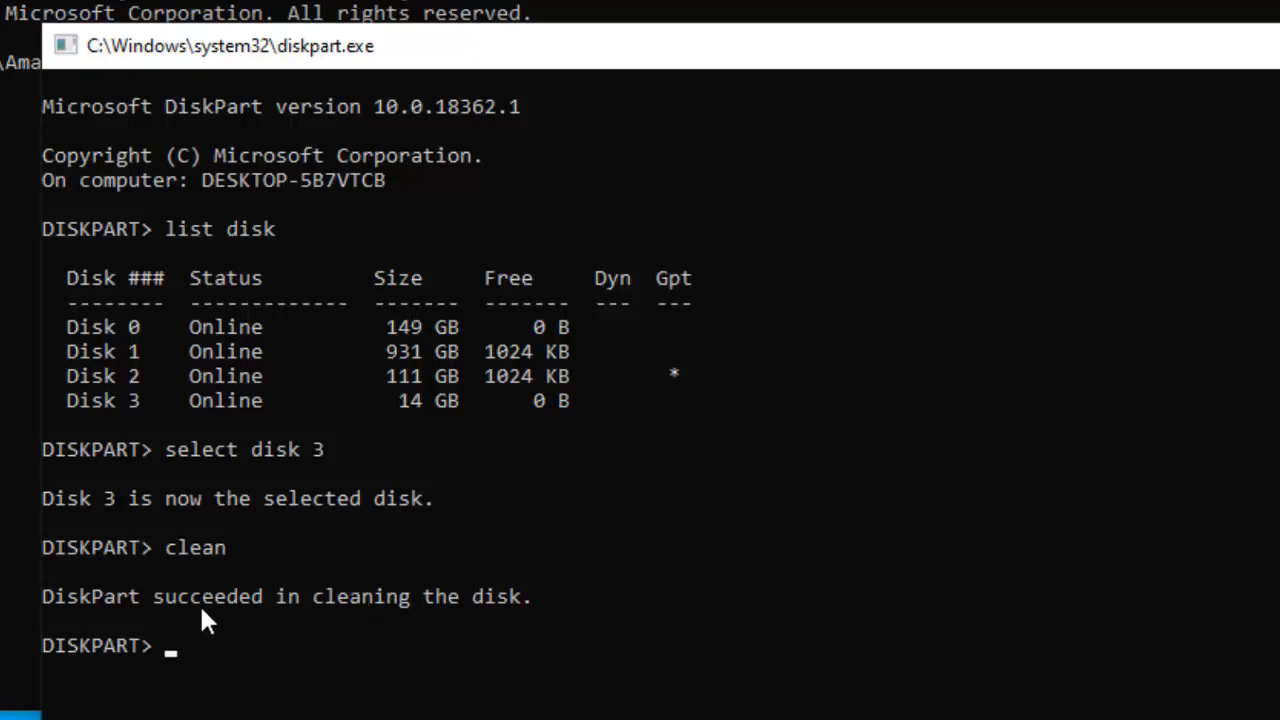
Switch to File Explorer and try to quick-format the Ubuntu drive (H:) with the default FAT file system and allocation size
key("alt+Tab")
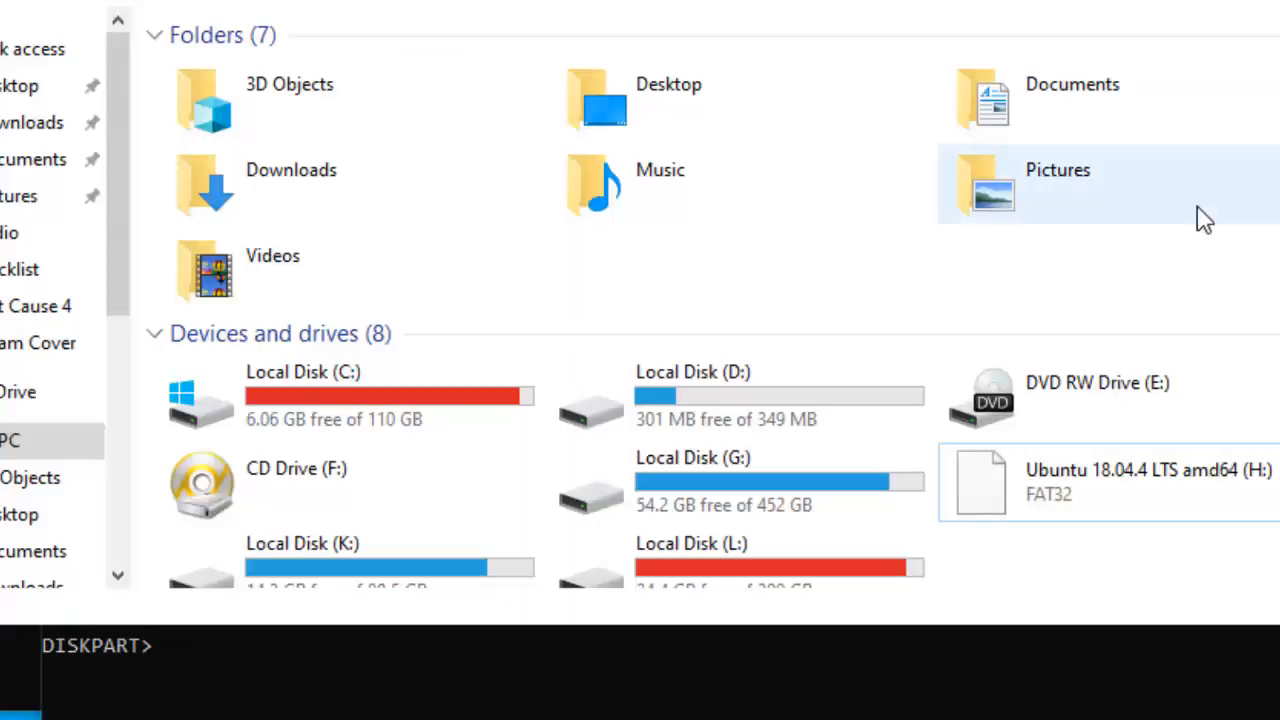
left_click(1155, 487)
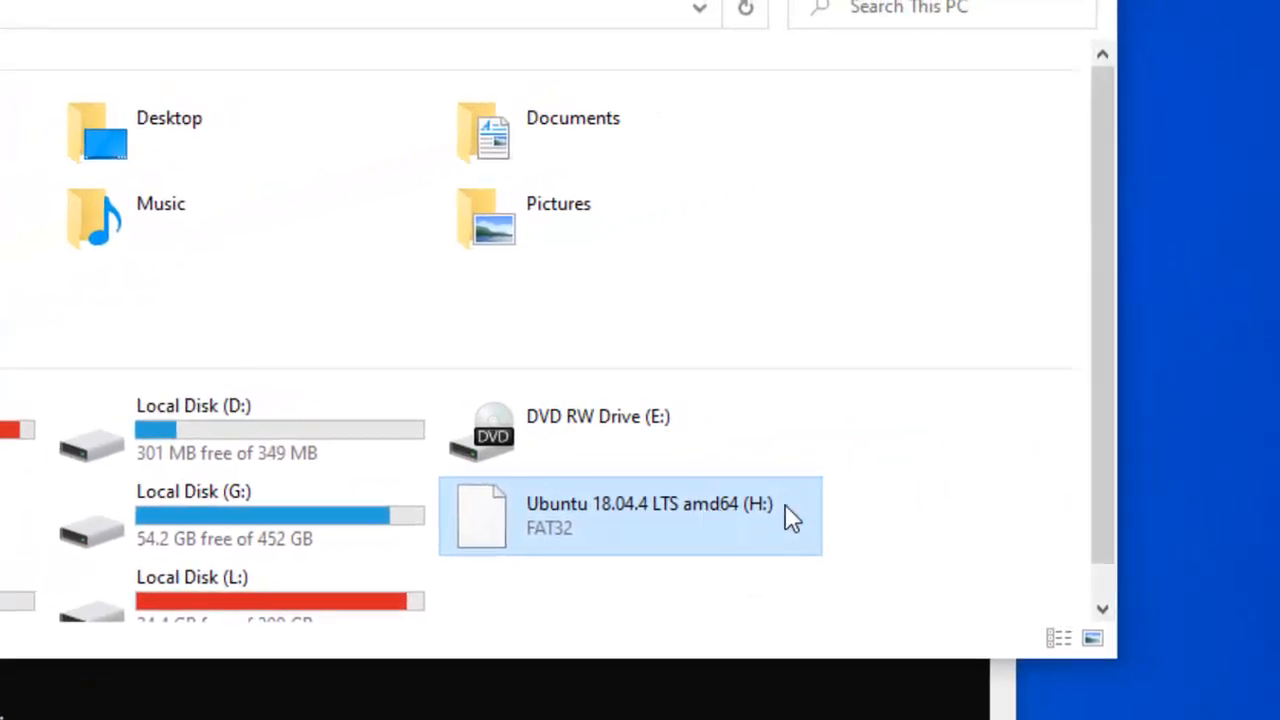
left_click(785, 504)
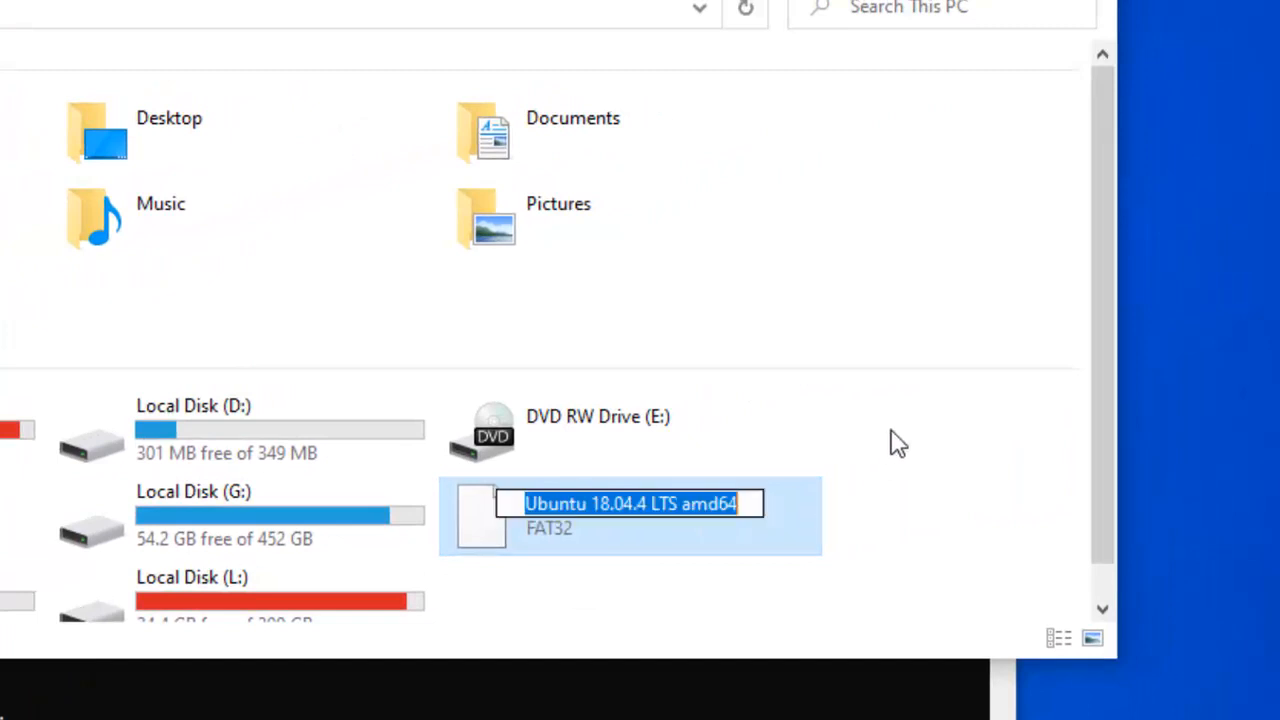
left_click(878, 488)
left_click(602, 520)
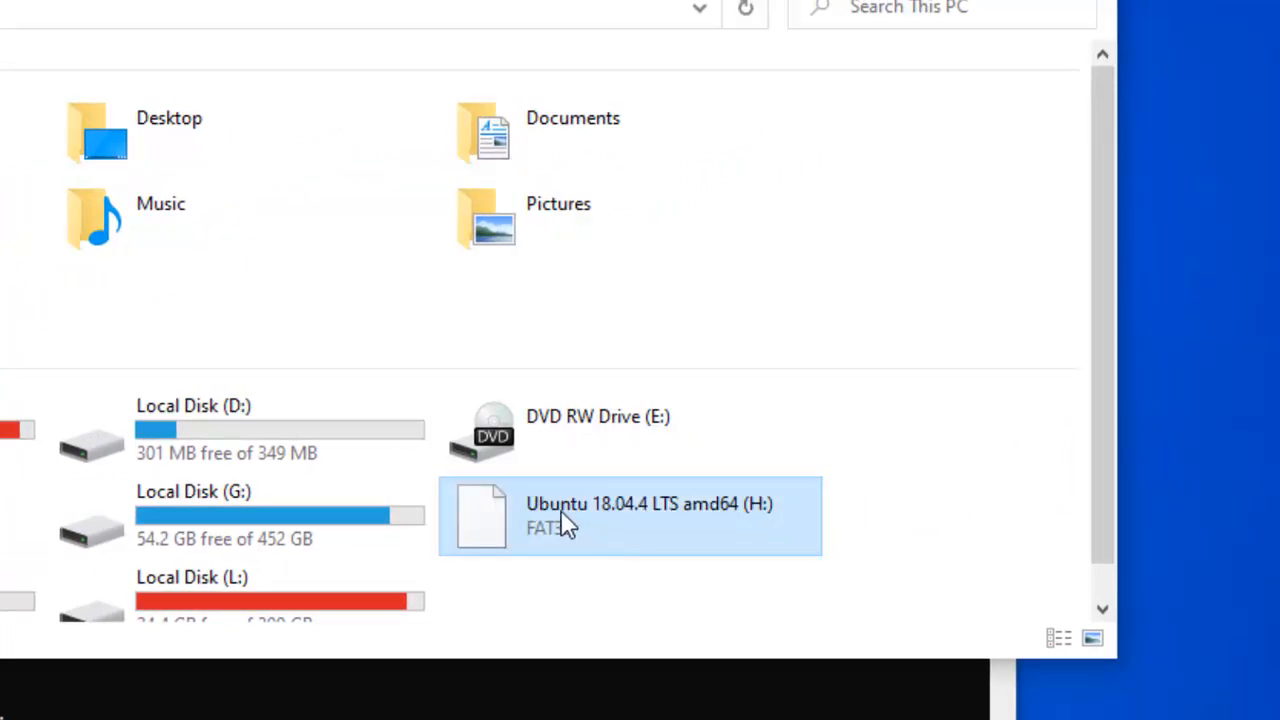
right_click(563, 517)
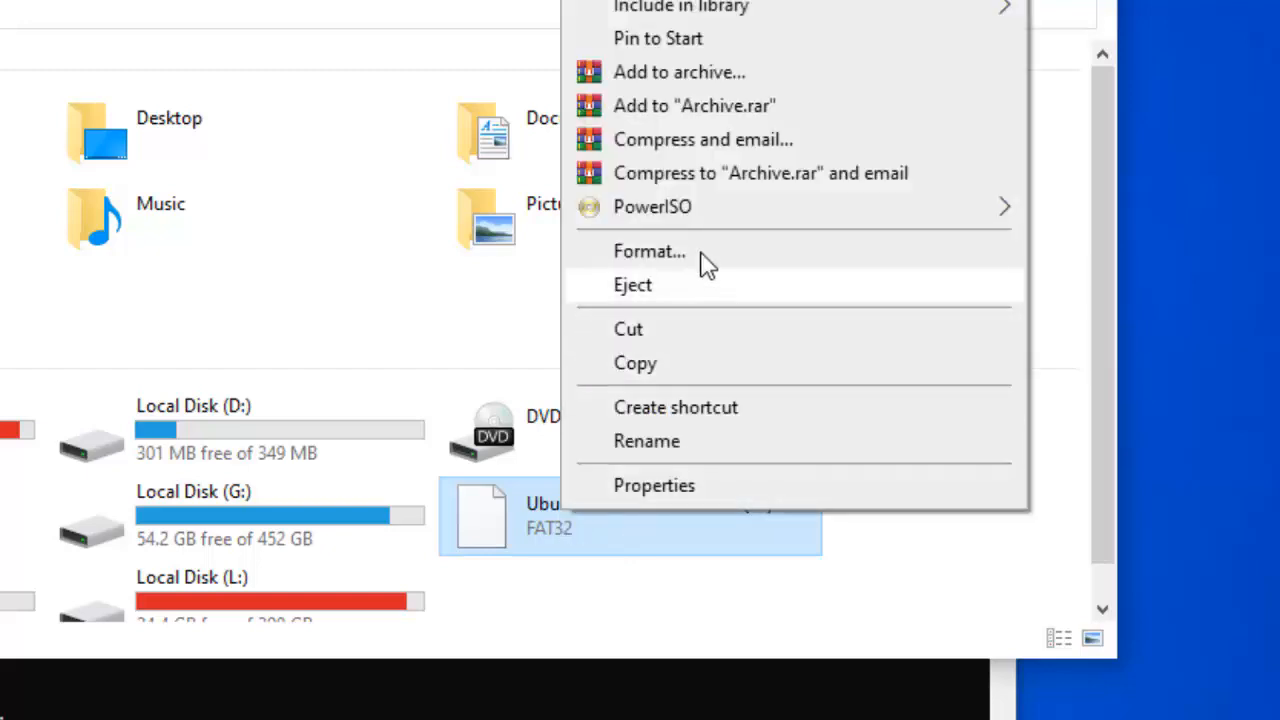
left_click(649, 251)
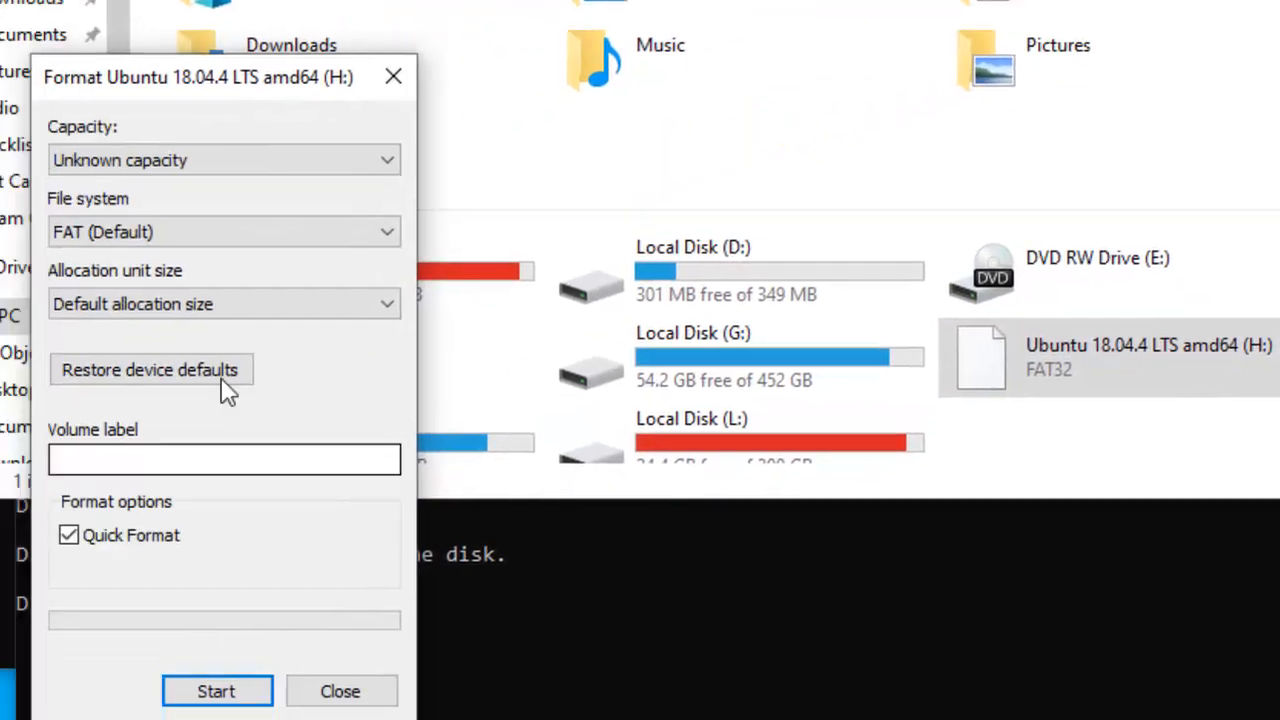
left_click(251, 699)
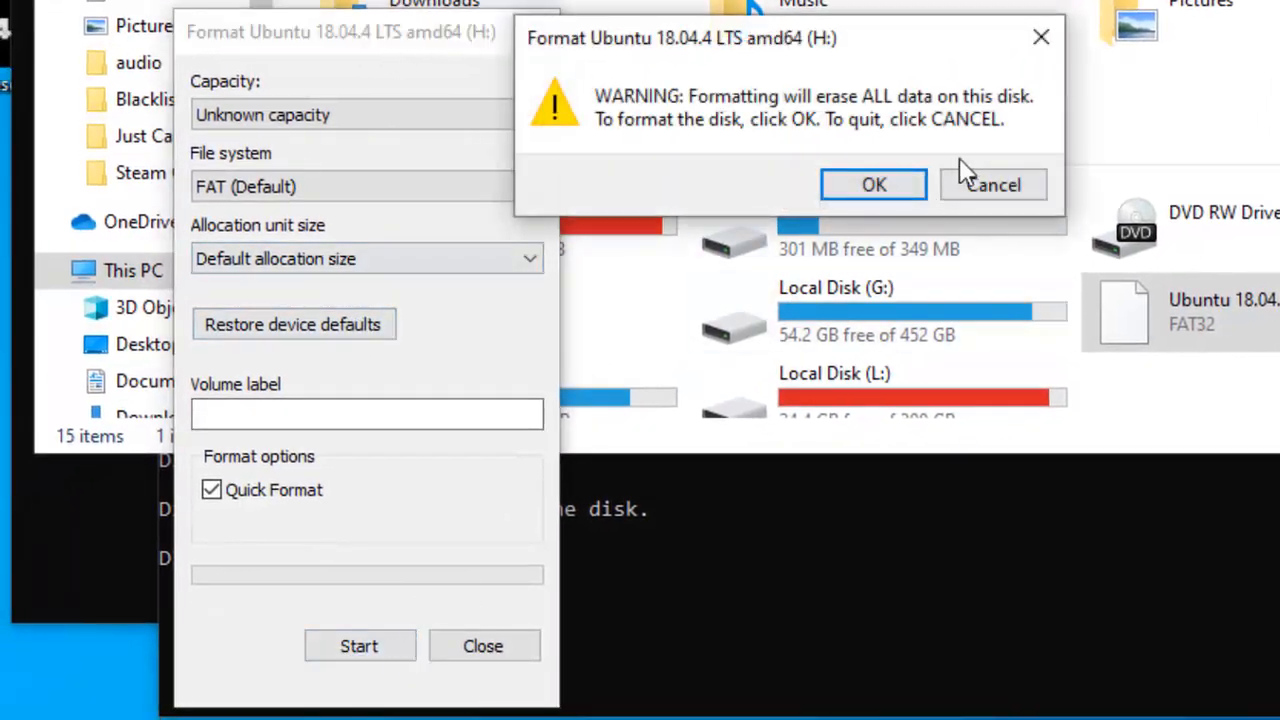
left_click(886, 191)
left_click(973, 182)
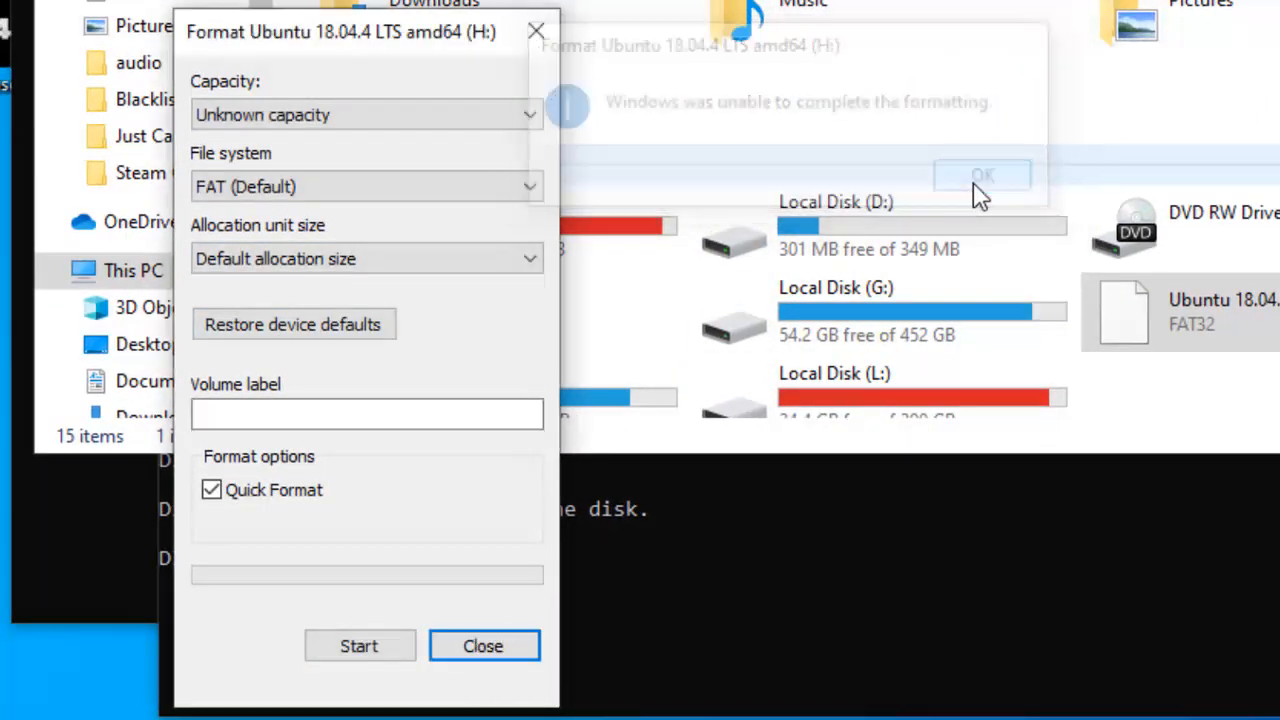
left_click(483, 646)
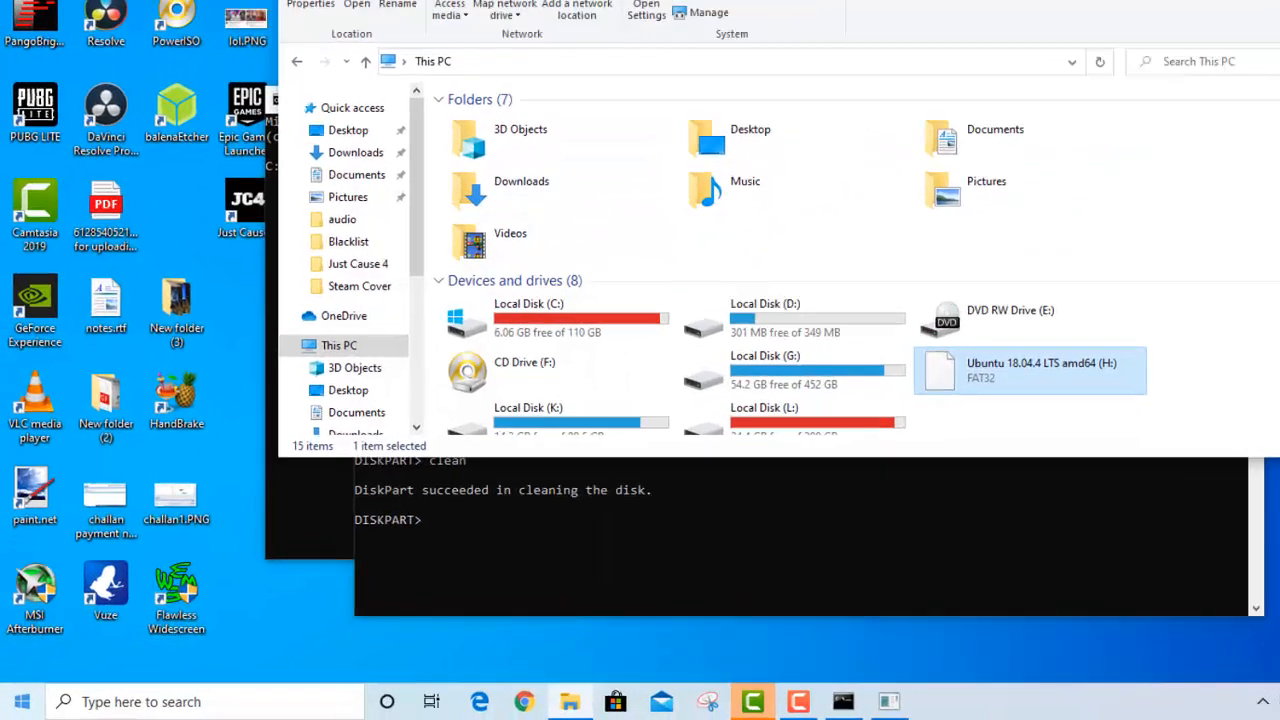
Search Windows for "parti", open Create and format hard disk partitions, and maximize the Disk Management window
left_click(17, 706)
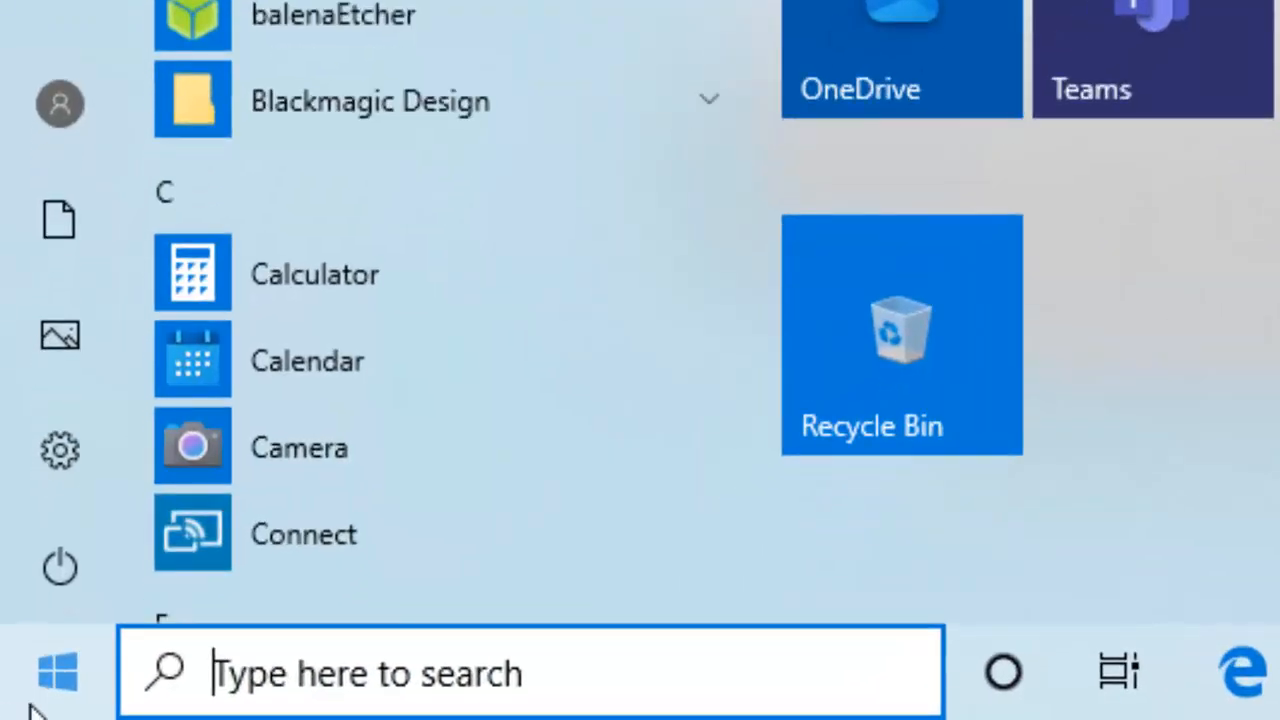
left_click(538, 701)
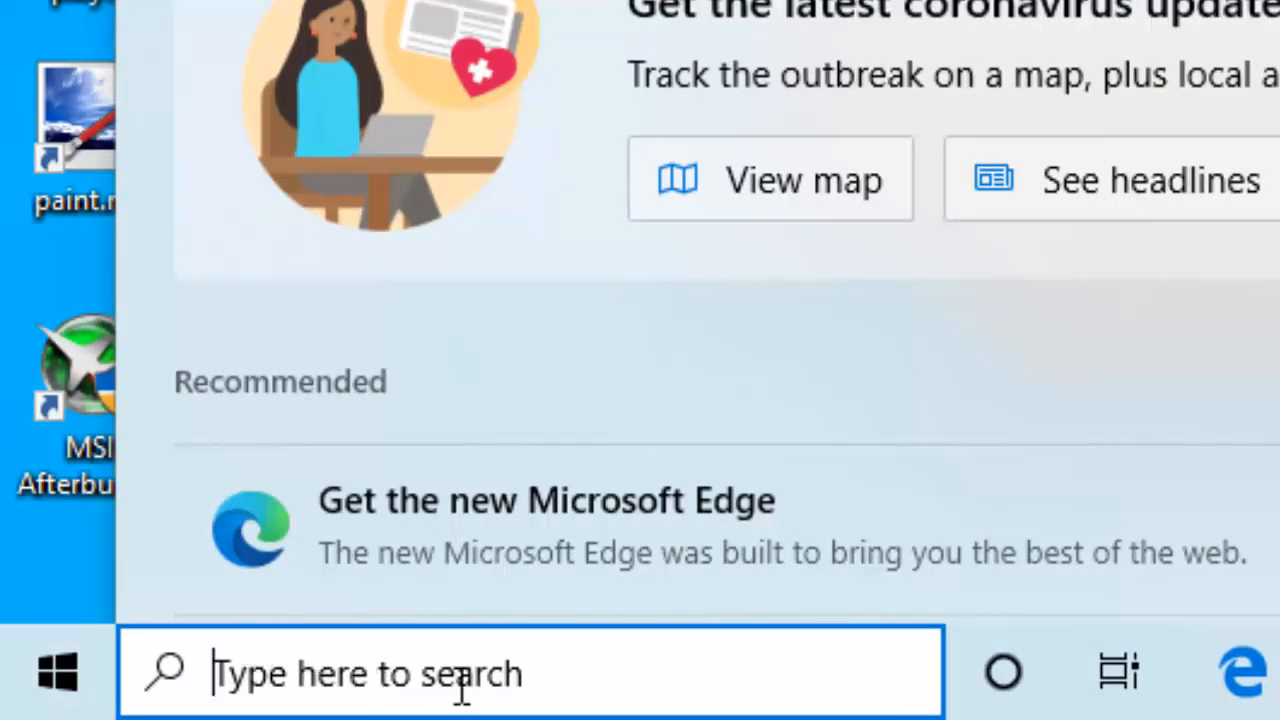
type("parti")
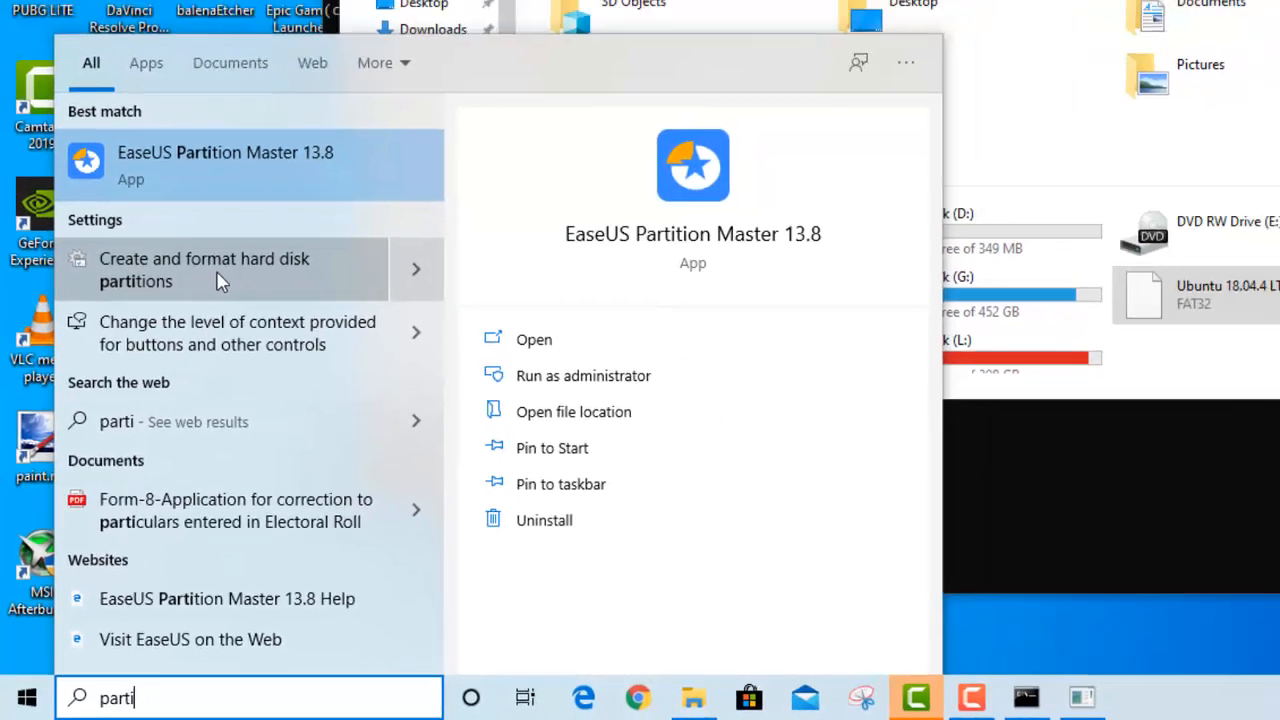
left_click(248, 214)
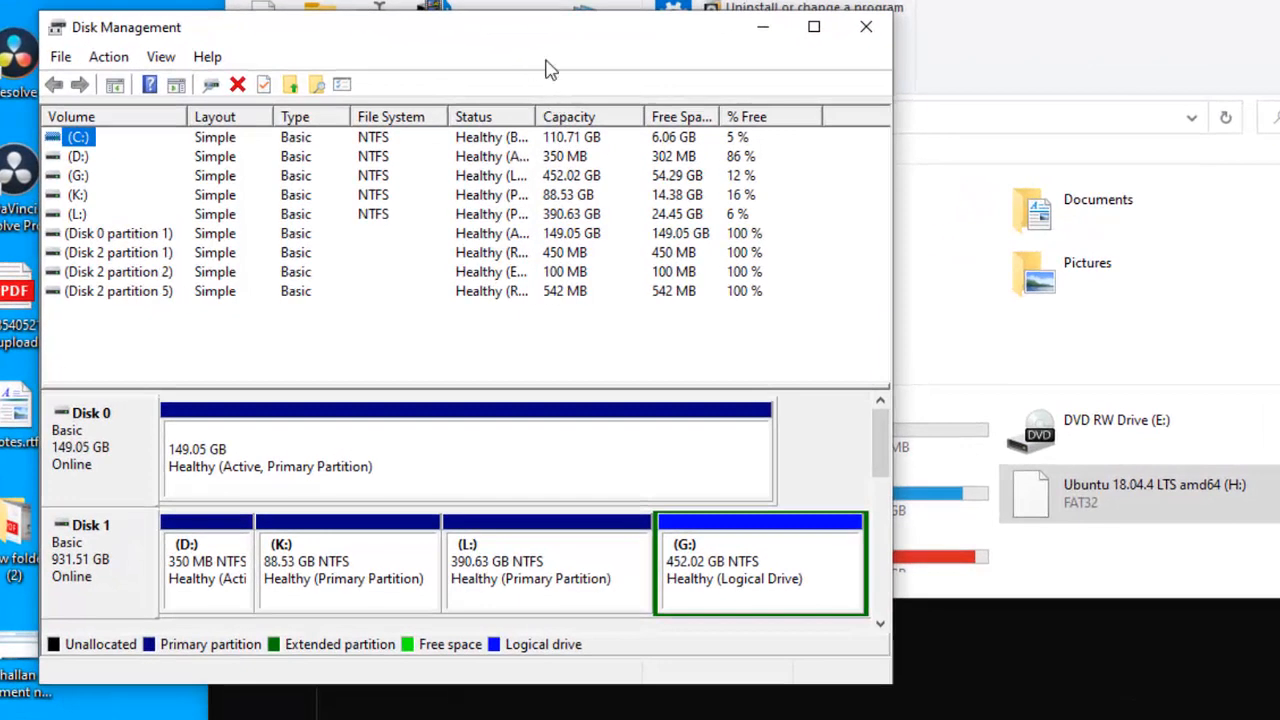
left_click(814, 27)
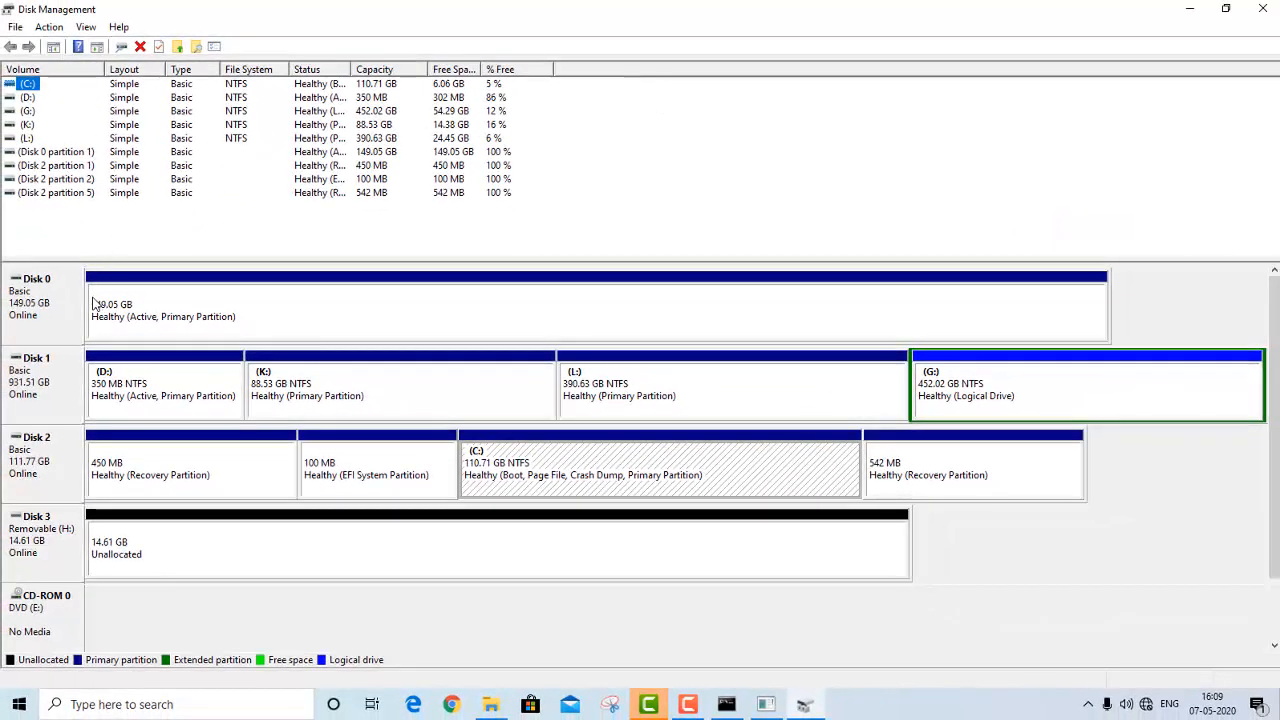
Start a new simple volume on Disk 3's unallocated space, using the full 14954 MB and drive letter I
left_click(150, 551)
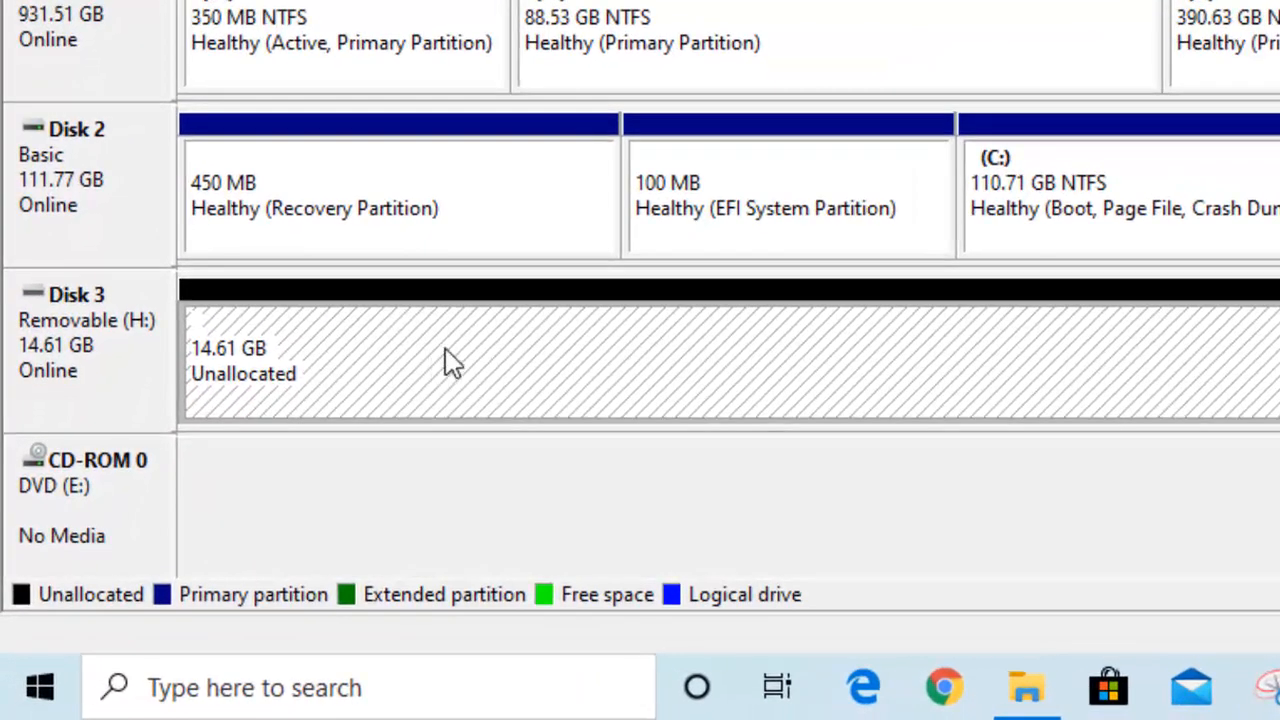
right_click(447, 350)
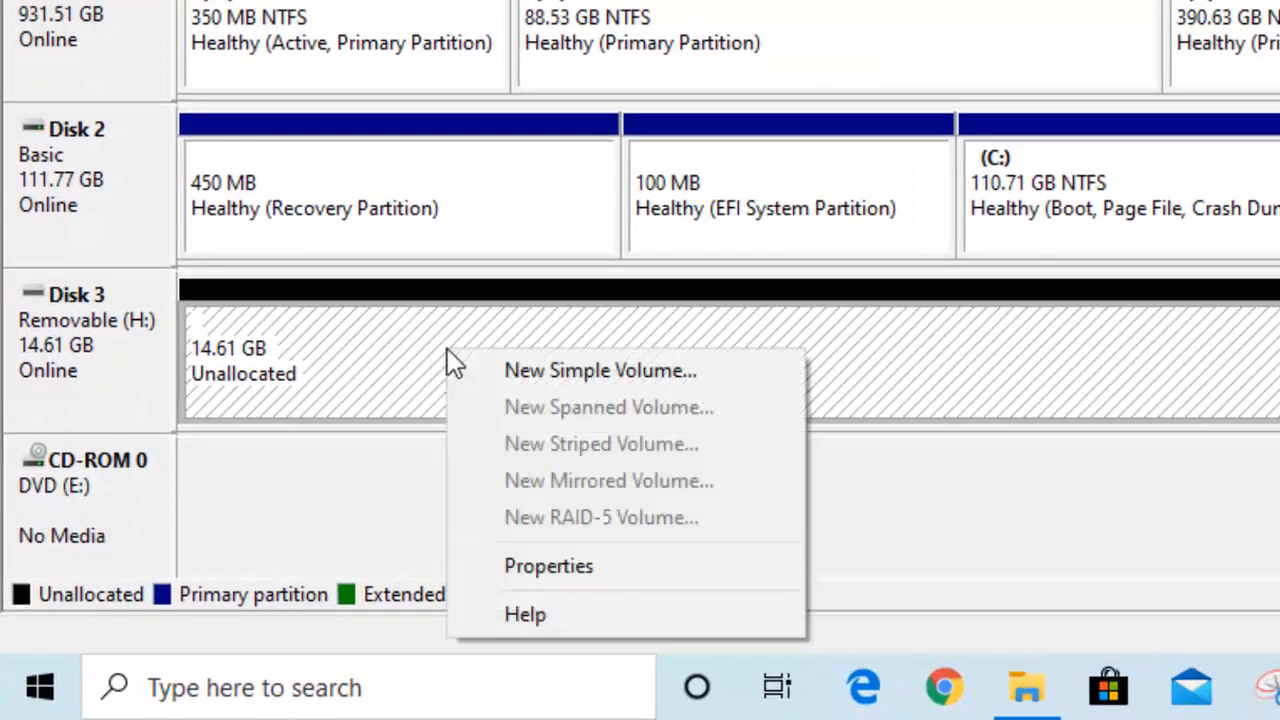
left_click(538, 372)
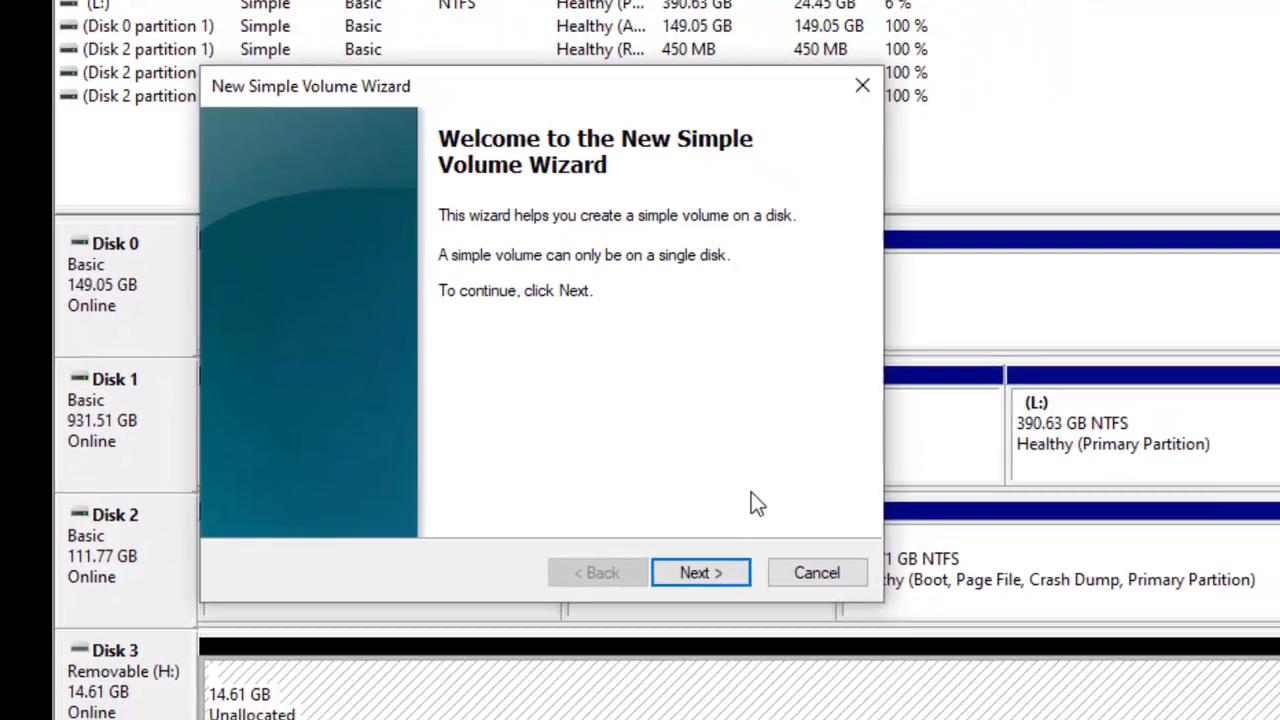
left_click(787, 682)
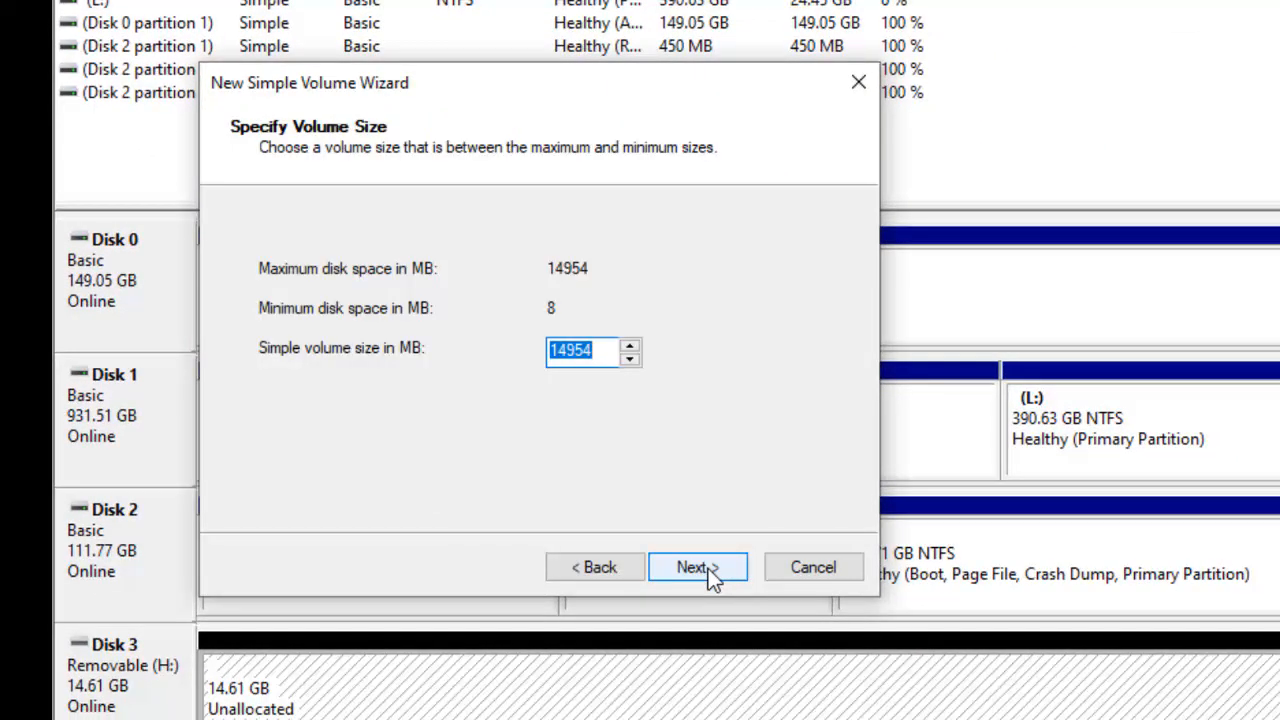
left_click(710, 570)
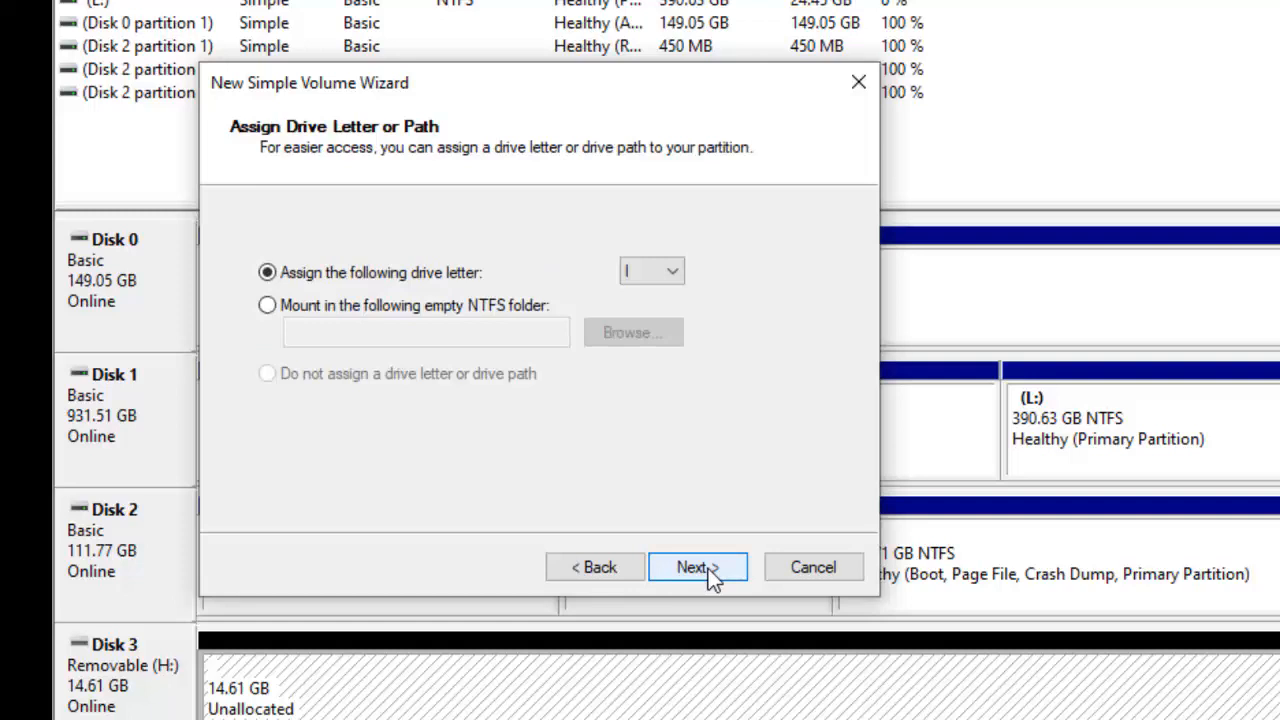
left_click(710, 570)
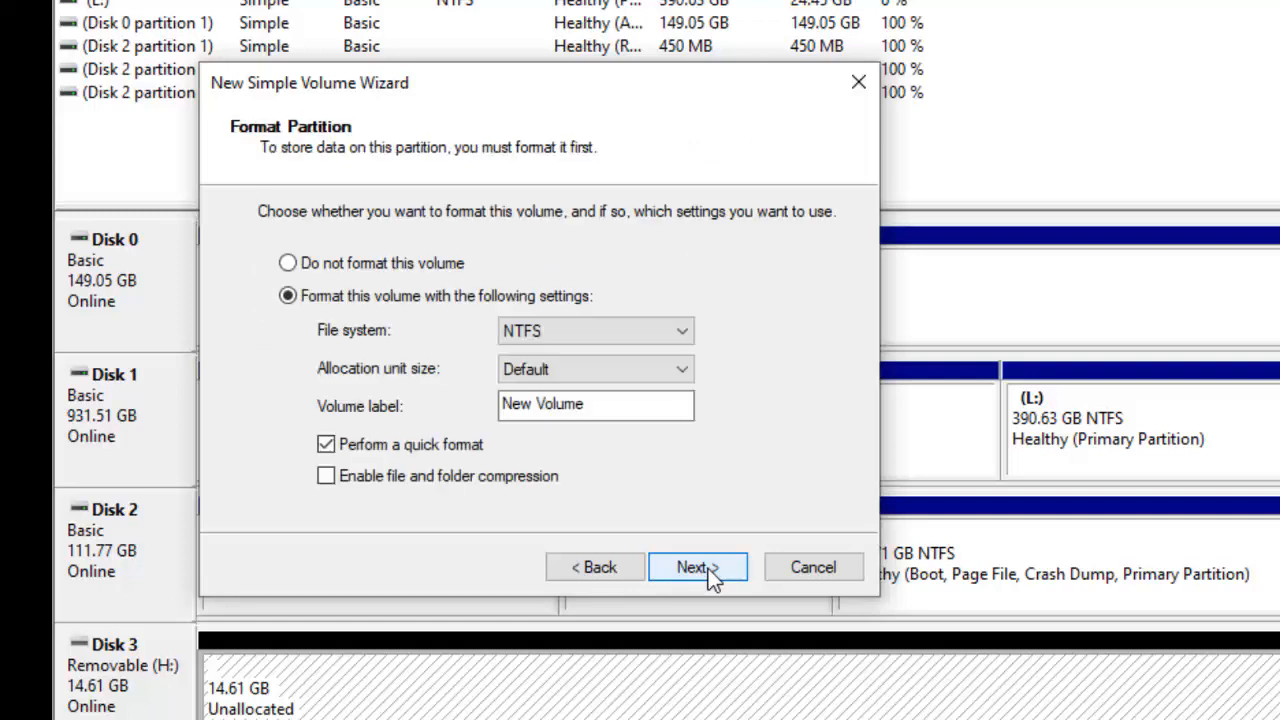
Set the new volume's file system to FAT32, keeping the default allocation size, New Volume label and quick format, and create it
left_click(652, 330)
left_click(650, 355)
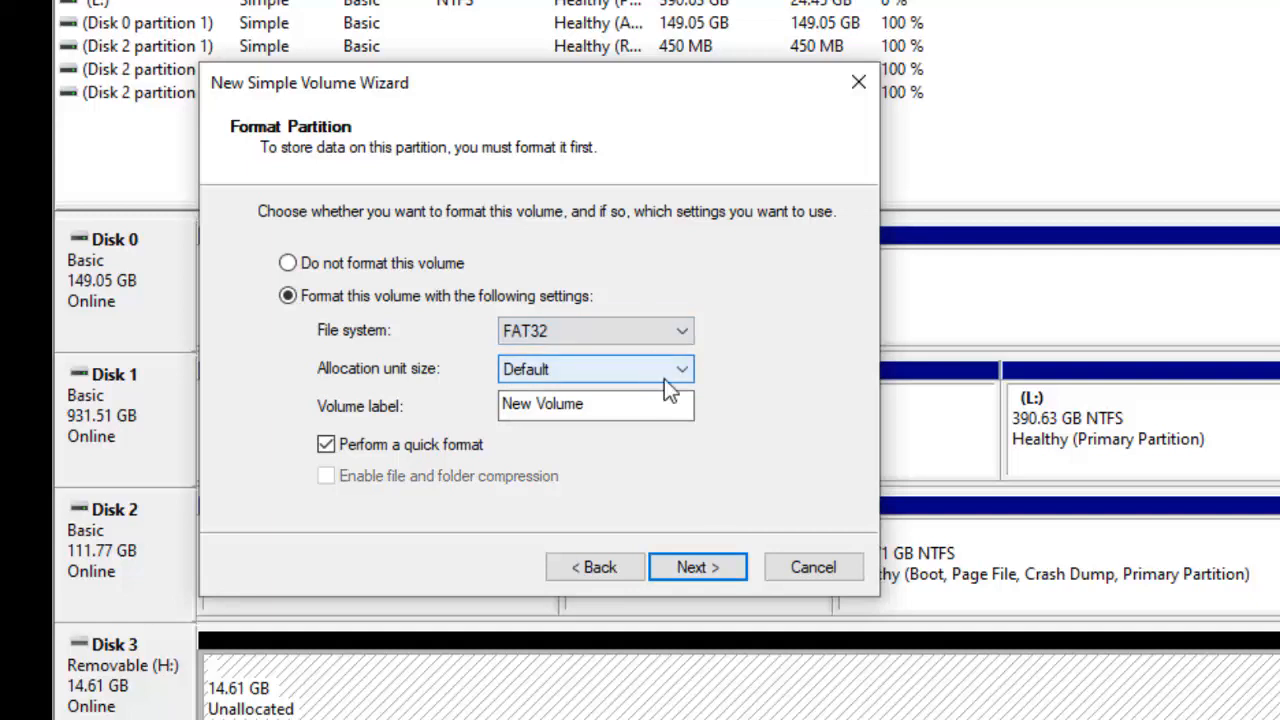
left_click(713, 565)
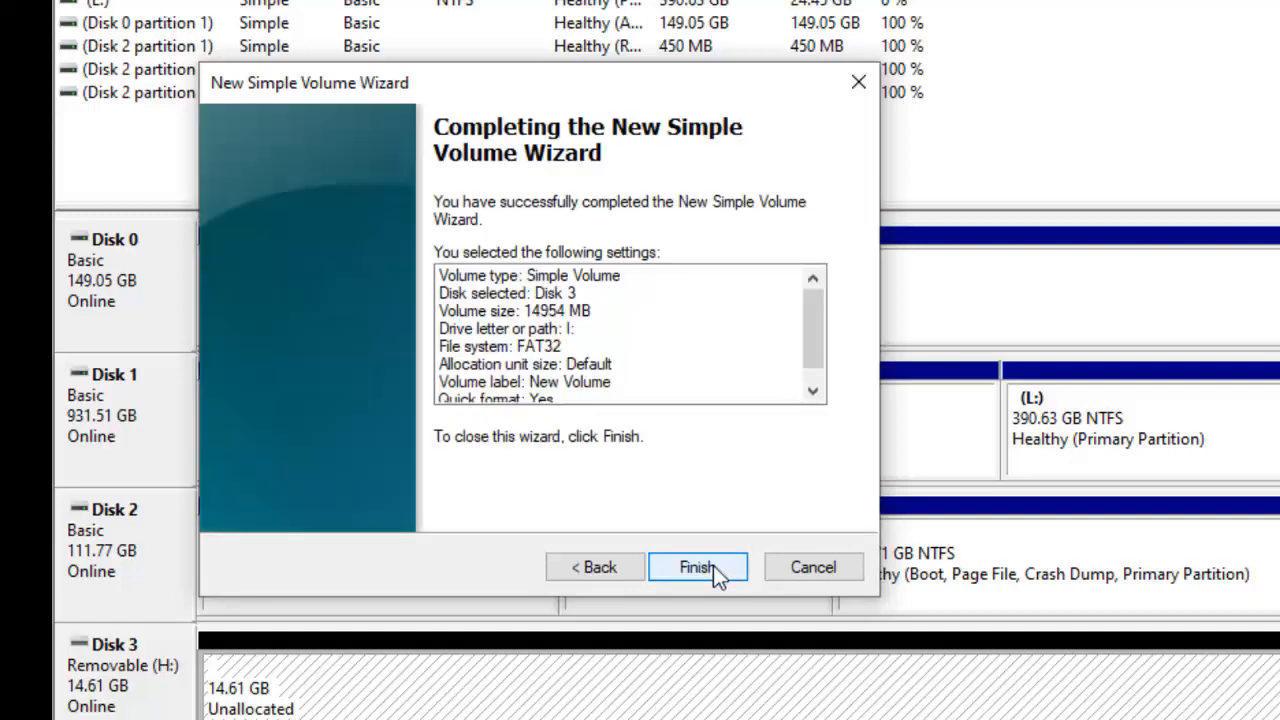
left_click(713, 565)
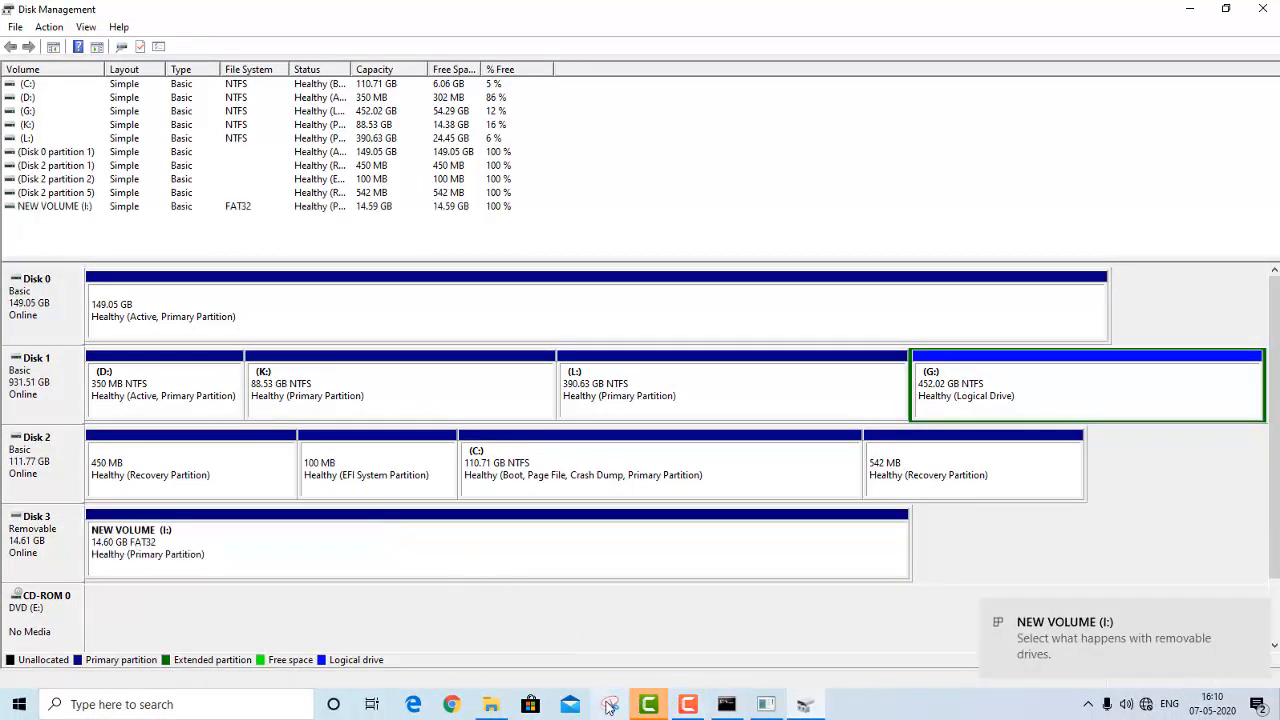
Switch to File Explorer, inspect the contents of NEW VOLUME (I:), and return to This PC
left_click(805, 708)
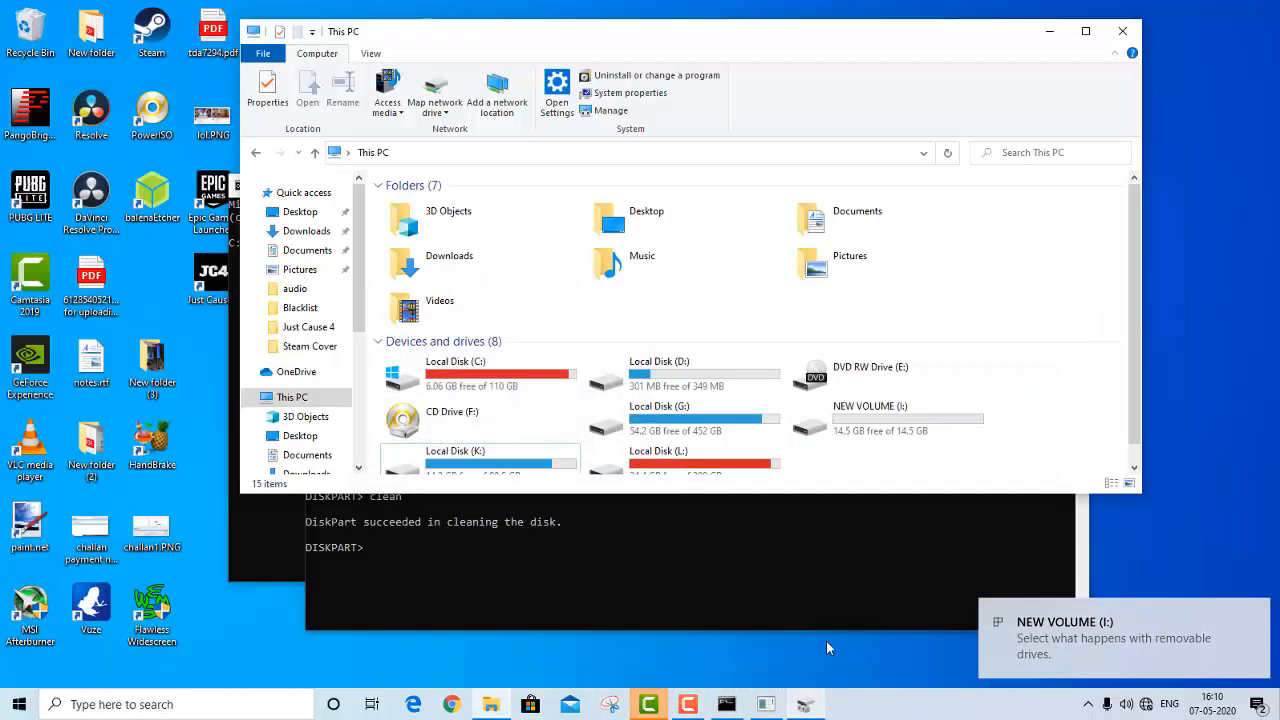
left_click(872, 438)
left_click_drag(913, 48, 871, 52)
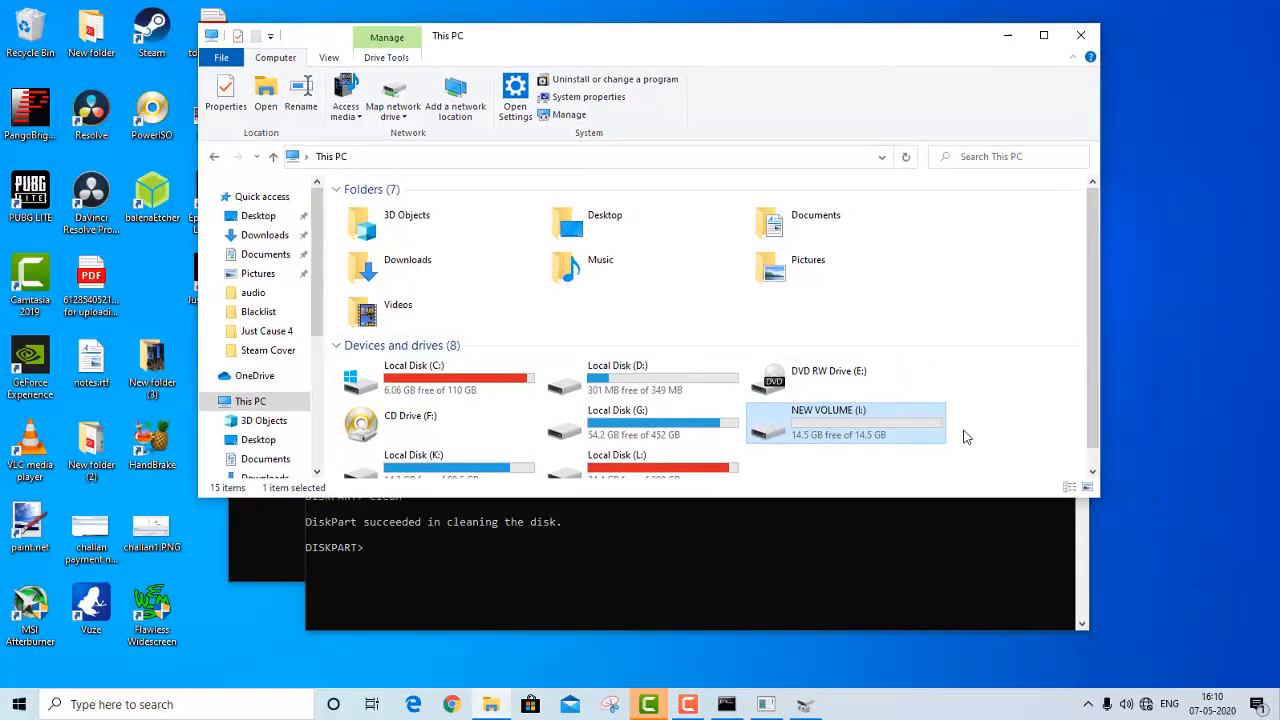
mouse_move(864, 441)
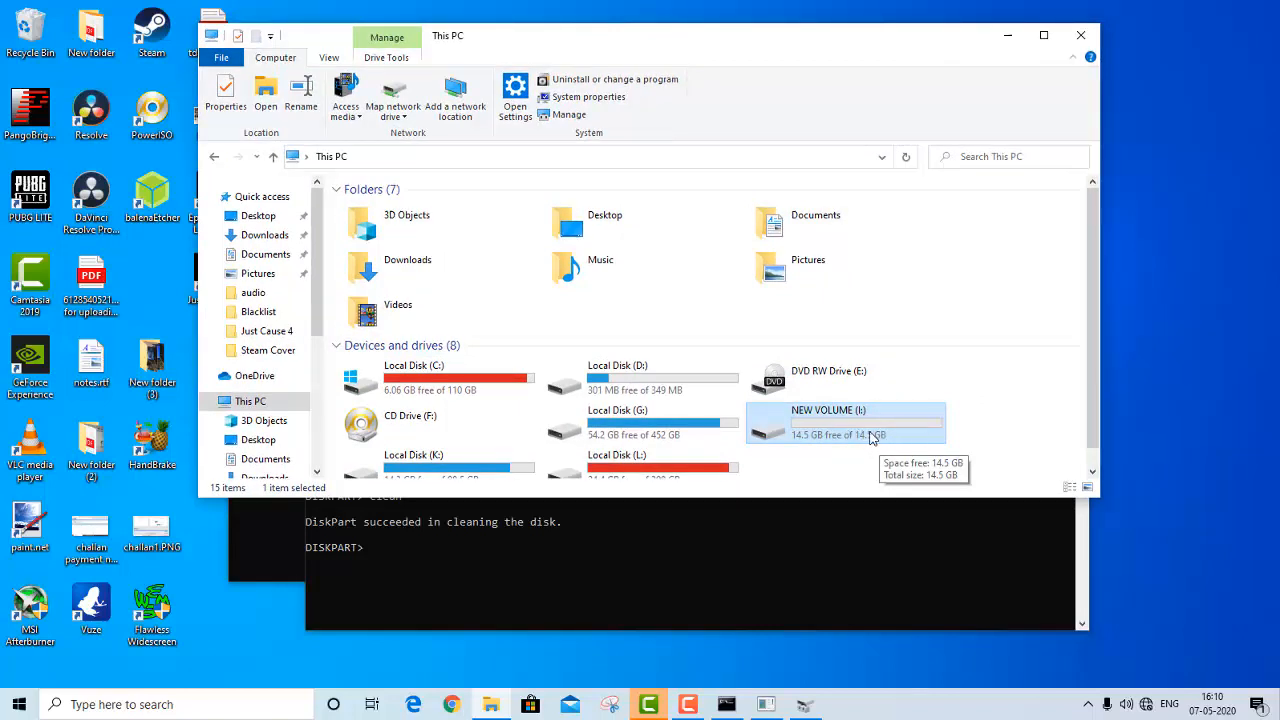
double_click(871, 437)
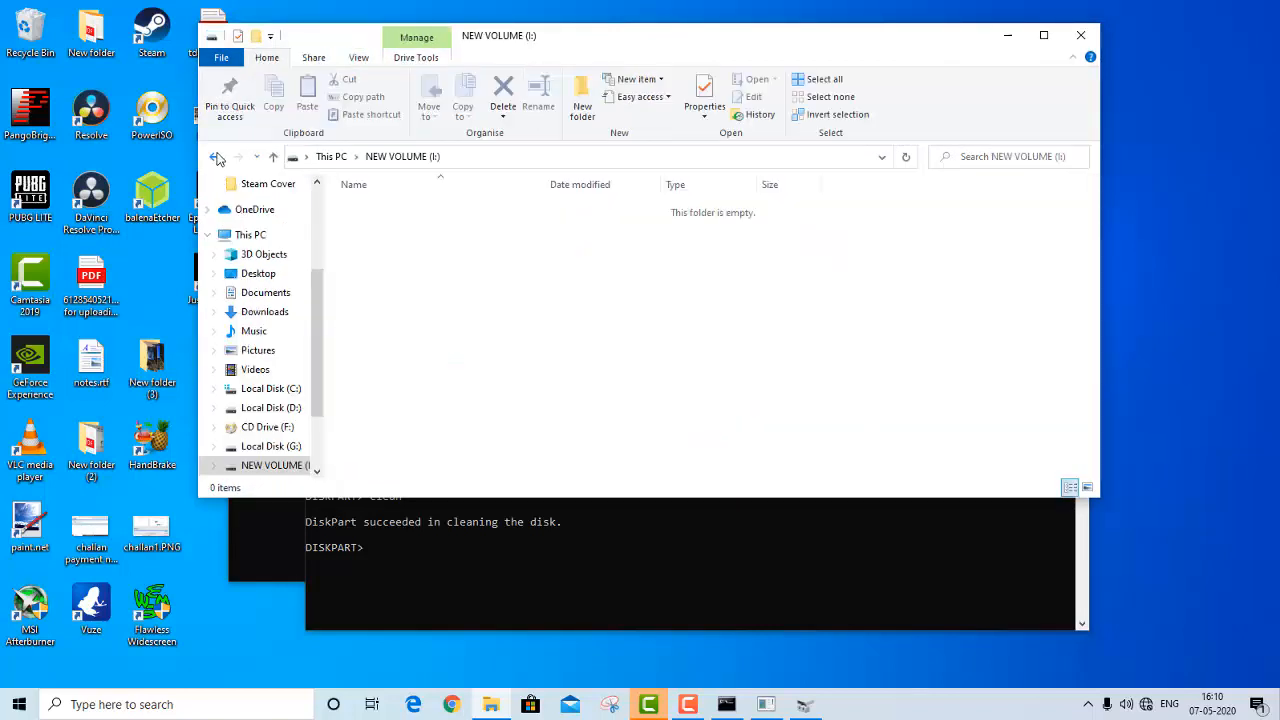
left_click(214, 158)
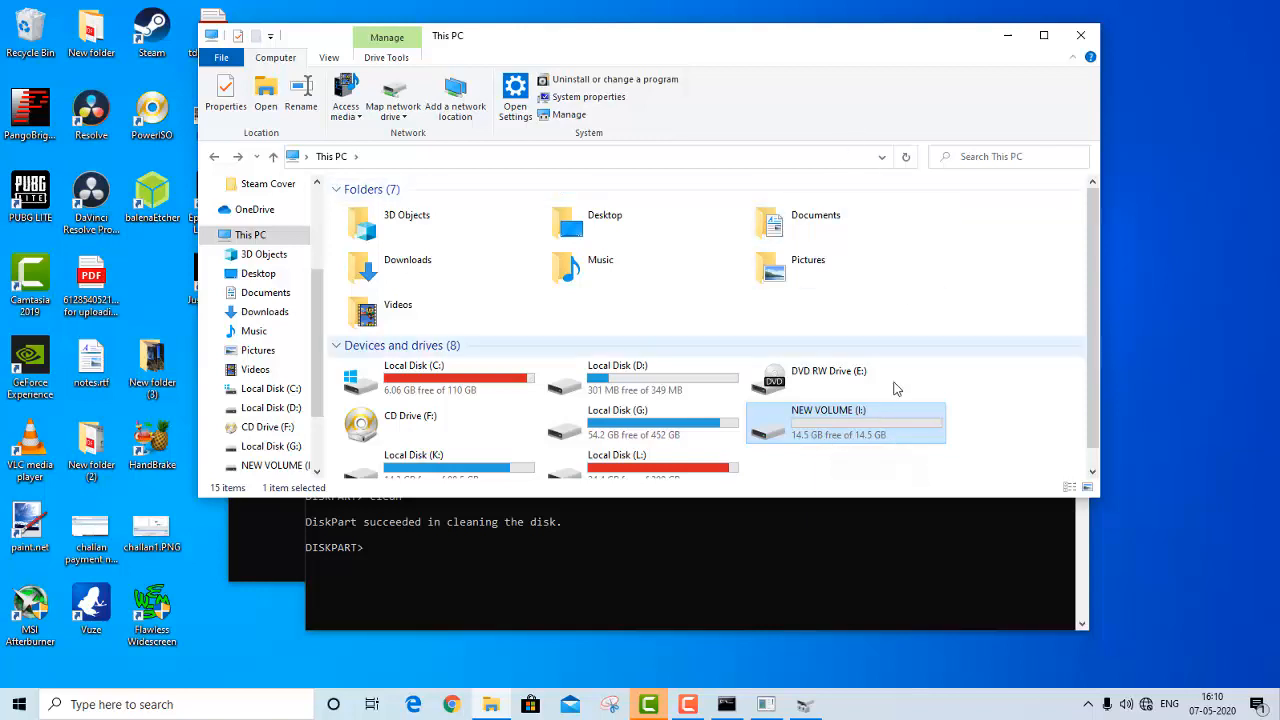
Open NEW VOLUME (I:) and copy lol.PNG from the desktop onto it
double_click(866, 420)
left_click_drag(777, 42, 999, 84)
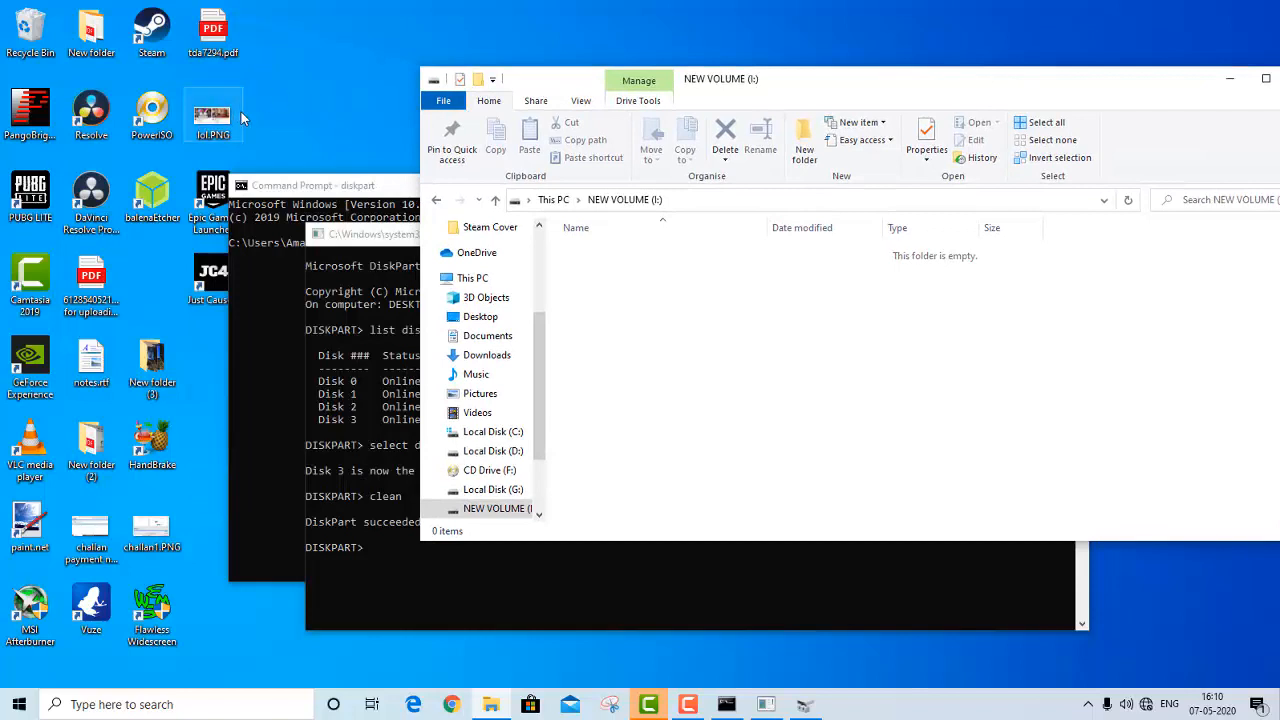
left_click_drag(230, 122, 823, 375)
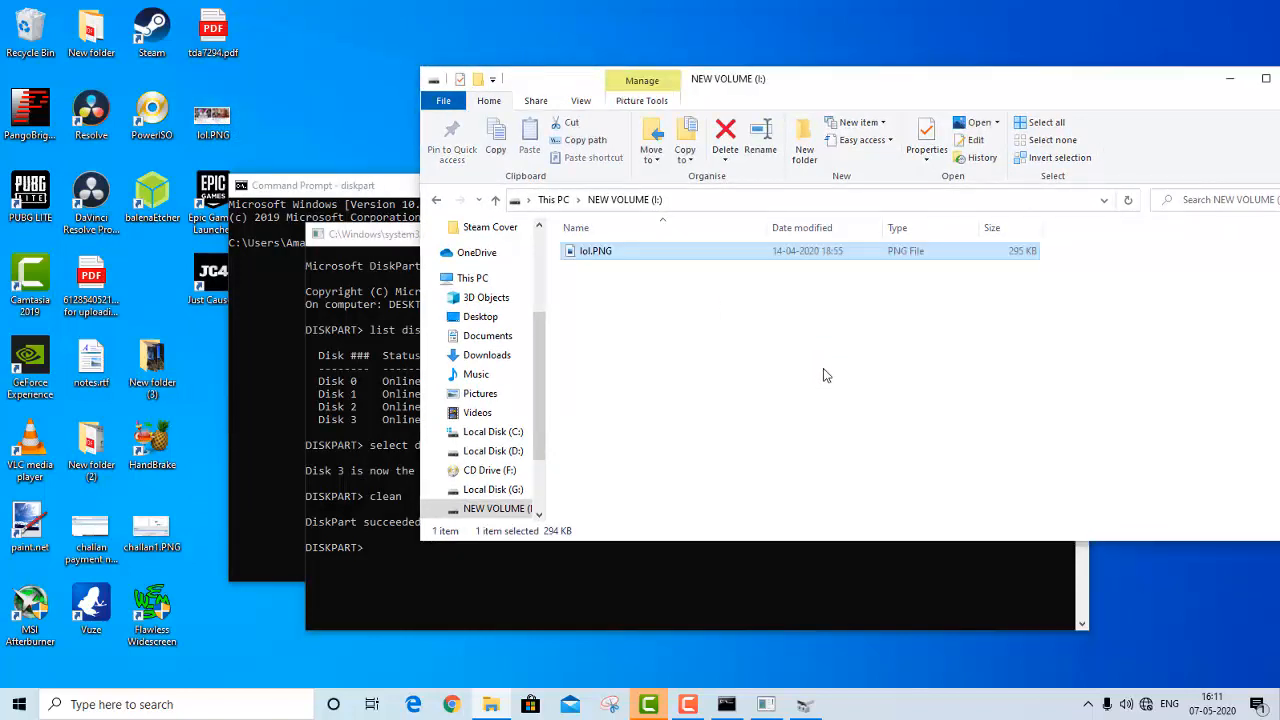
Permanently delete lol.PNG from NEW VOLUME (I:) and reposition the File Explorer window
right_click(760, 258)
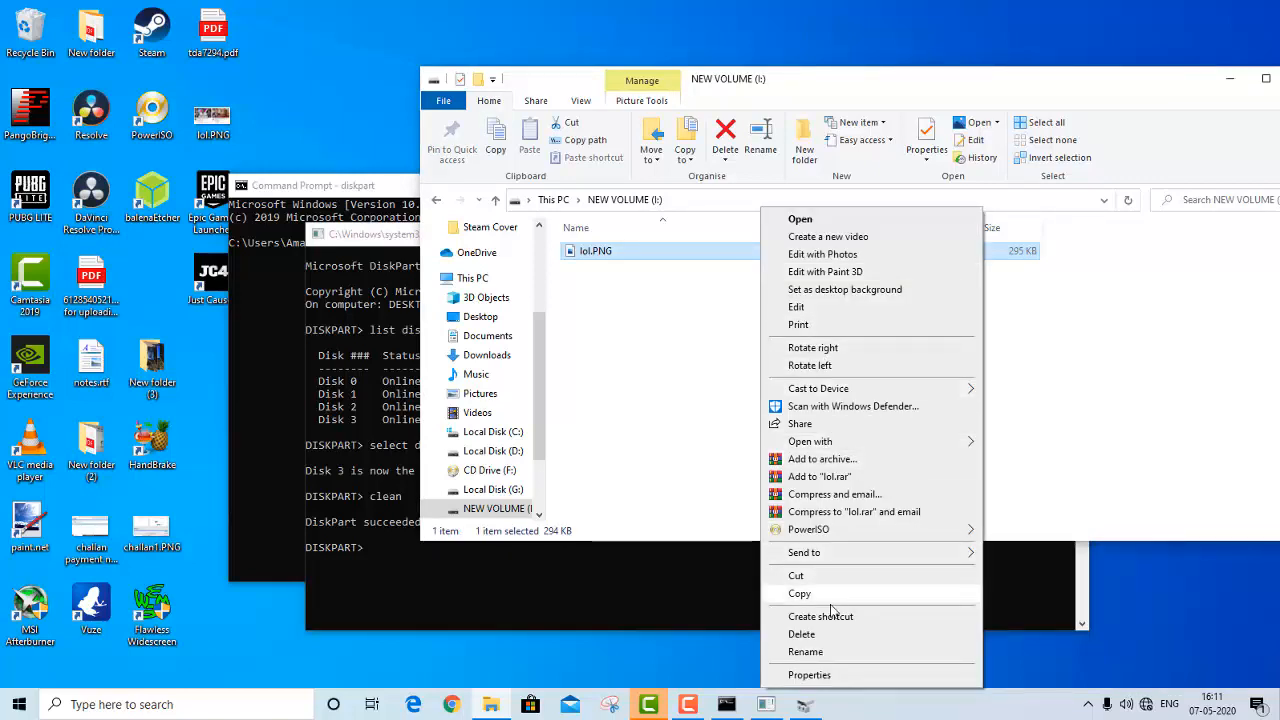
left_click(815, 633)
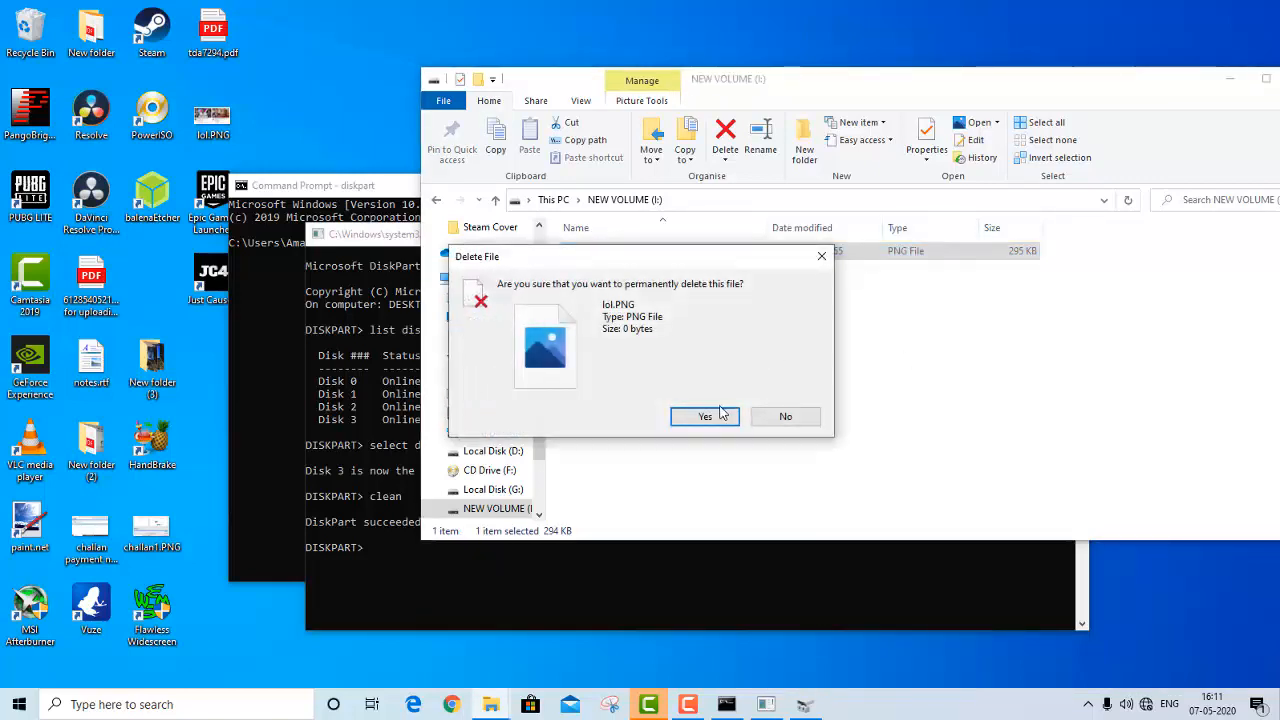
left_click(715, 412)
left_click_drag(1158, 78, 989, 91)
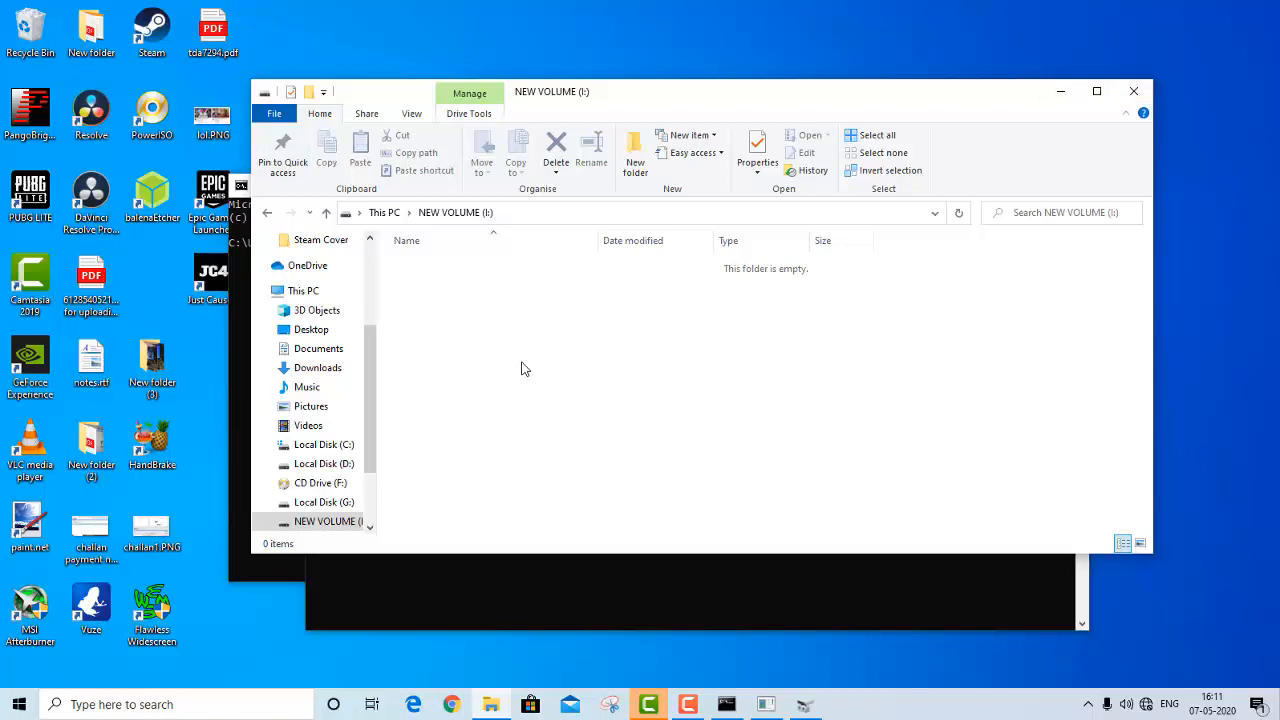
Return to This PC and view the commands available for NEW VOLUME (I:) without running any
left_click(303, 290)
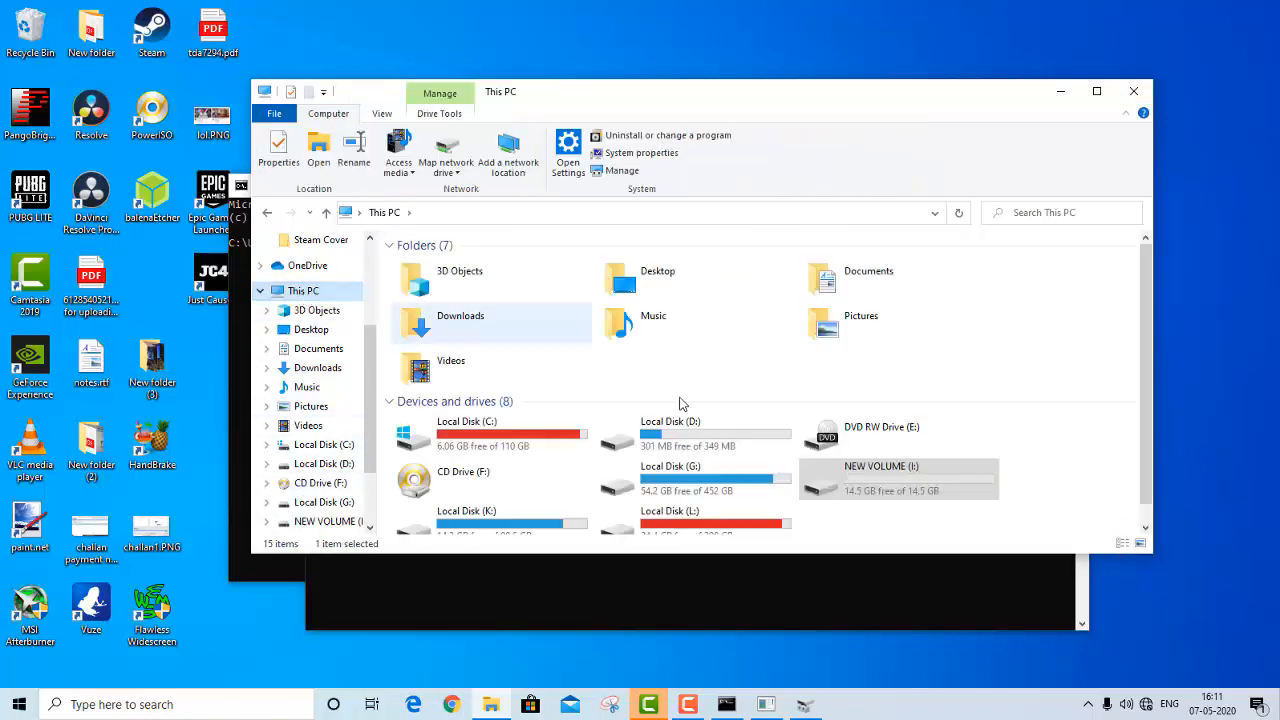
right_click(913, 491)
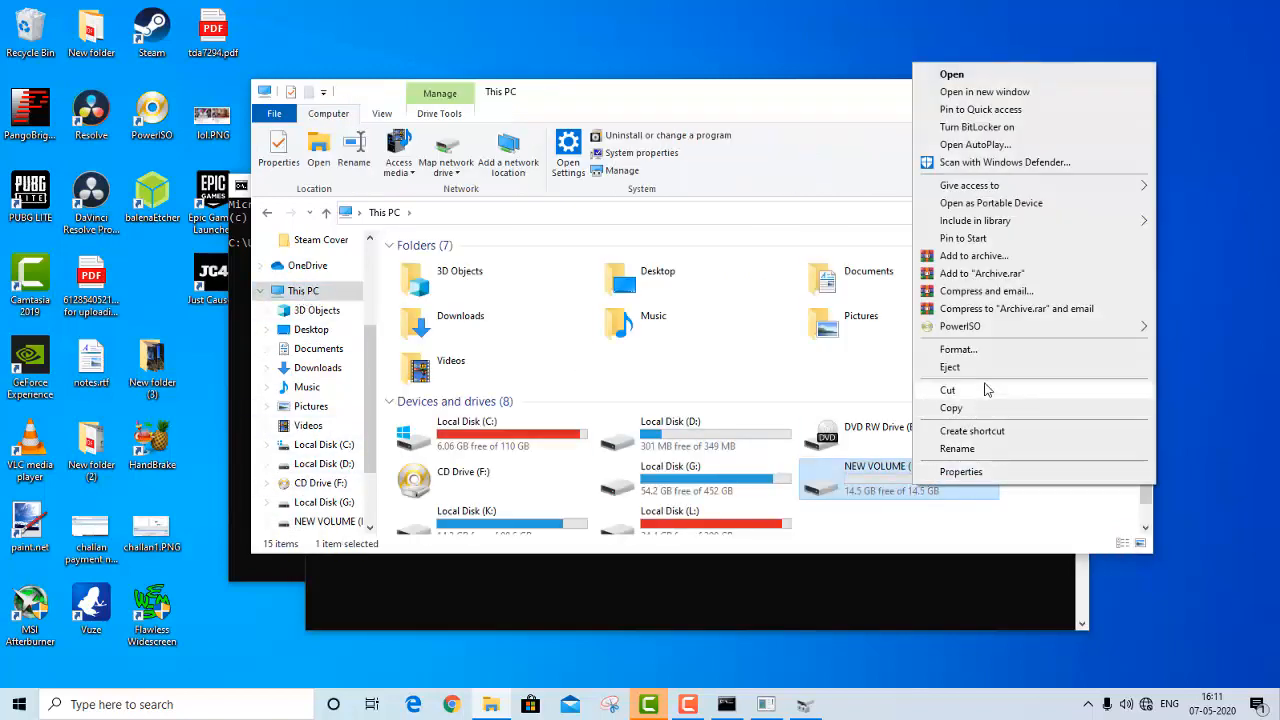
left_click(812, 102)
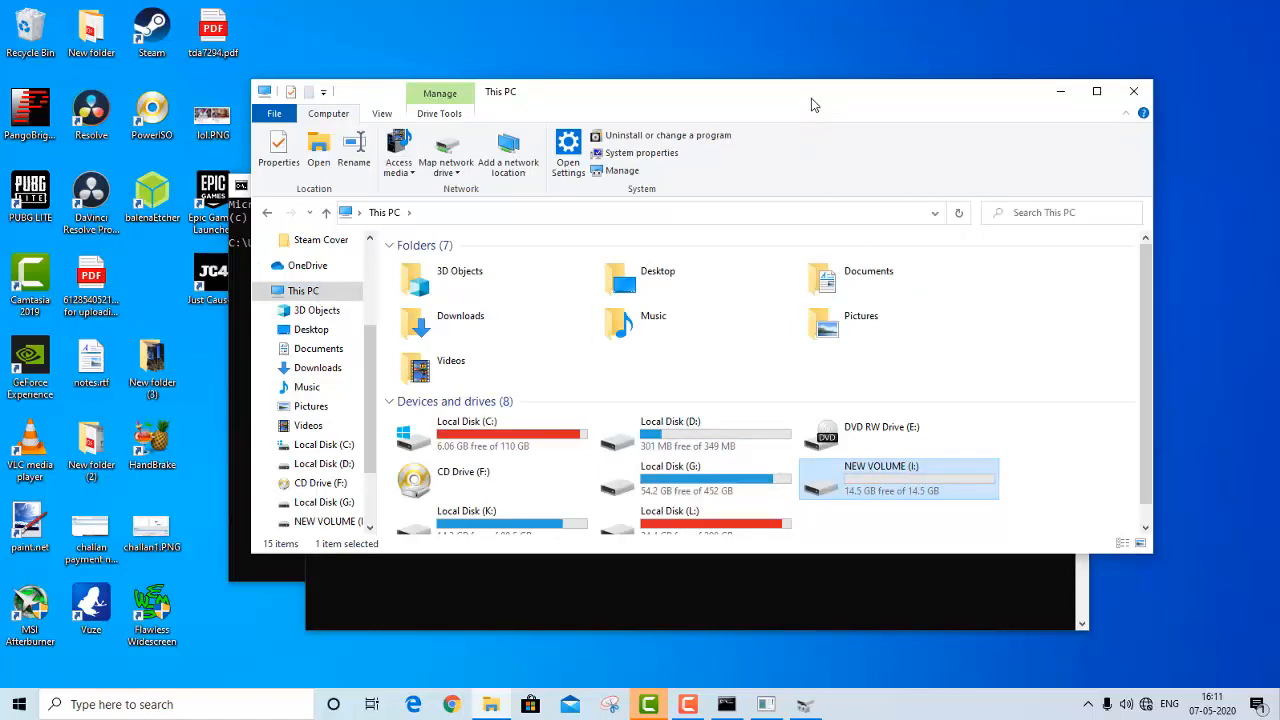
Close the File Explorer, DiskPart and Command Prompt windows
left_click(1135, 93)
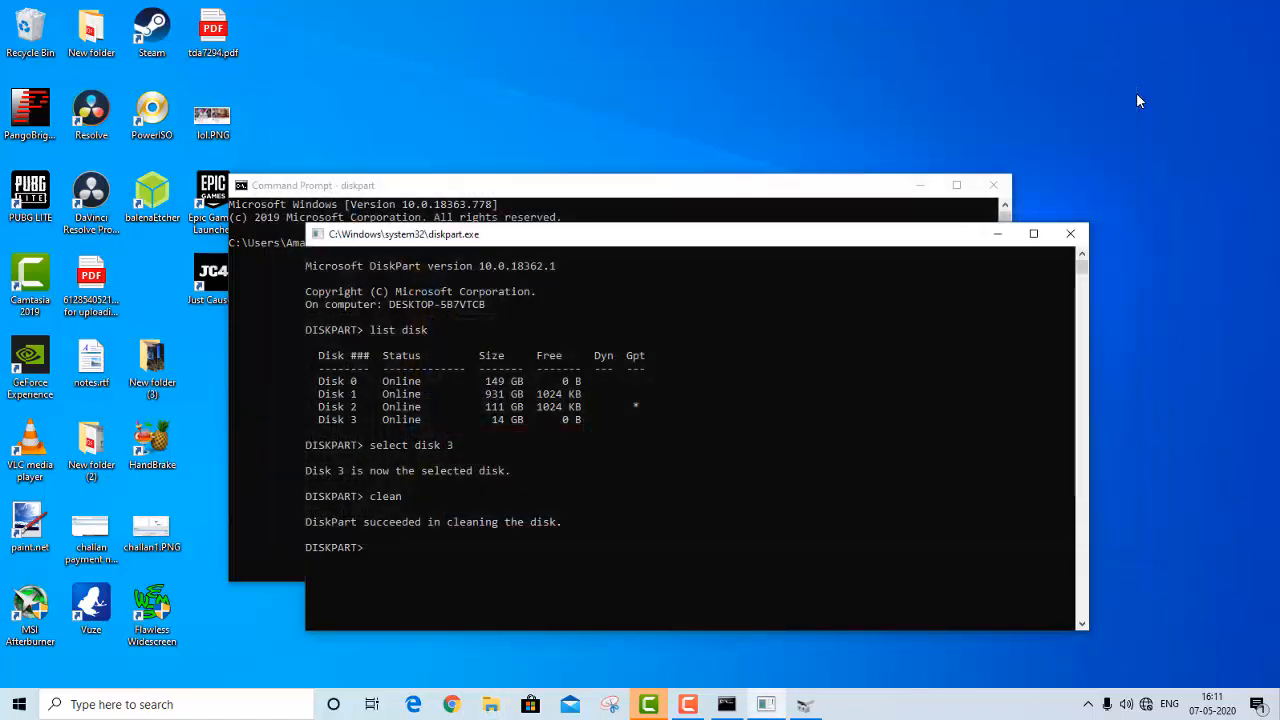
left_click(1071, 236)
left_click(993, 185)
Launch EaseUS Partition Master 13.8 from the desktop and dismiss its New Disk Guide
left_click_drag(712, 292, 728, 314)
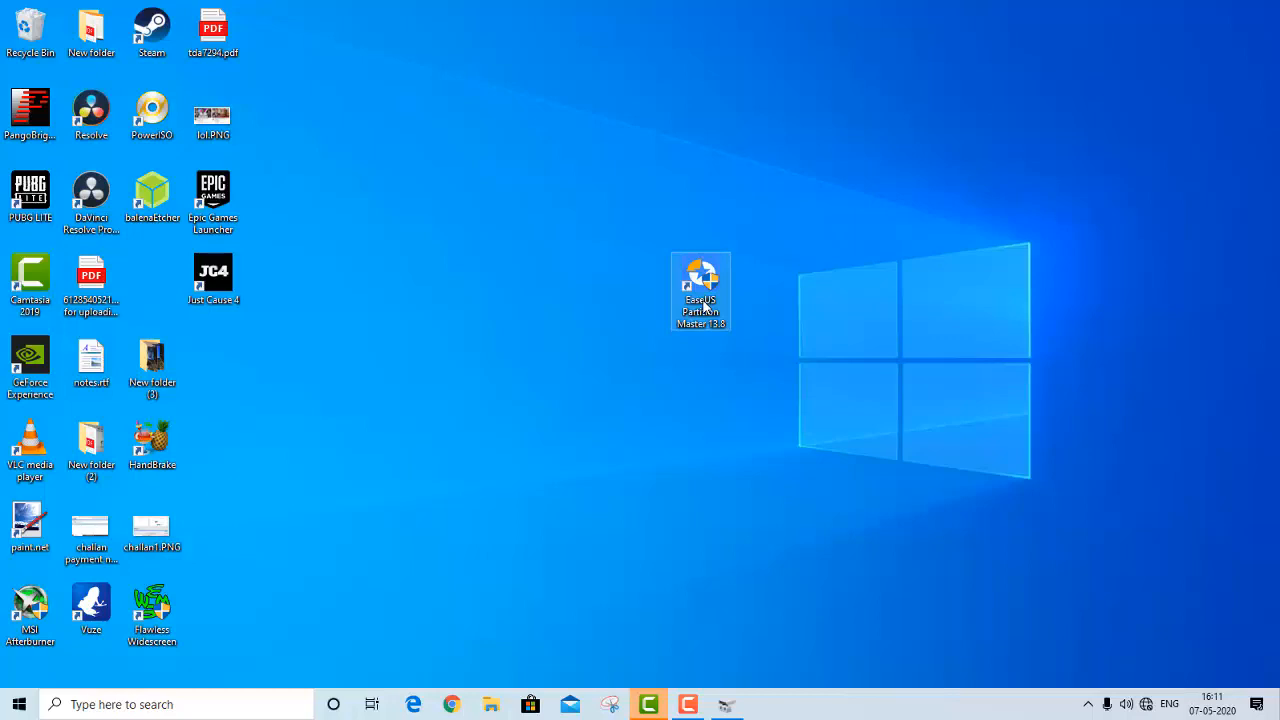
double_click(703, 307)
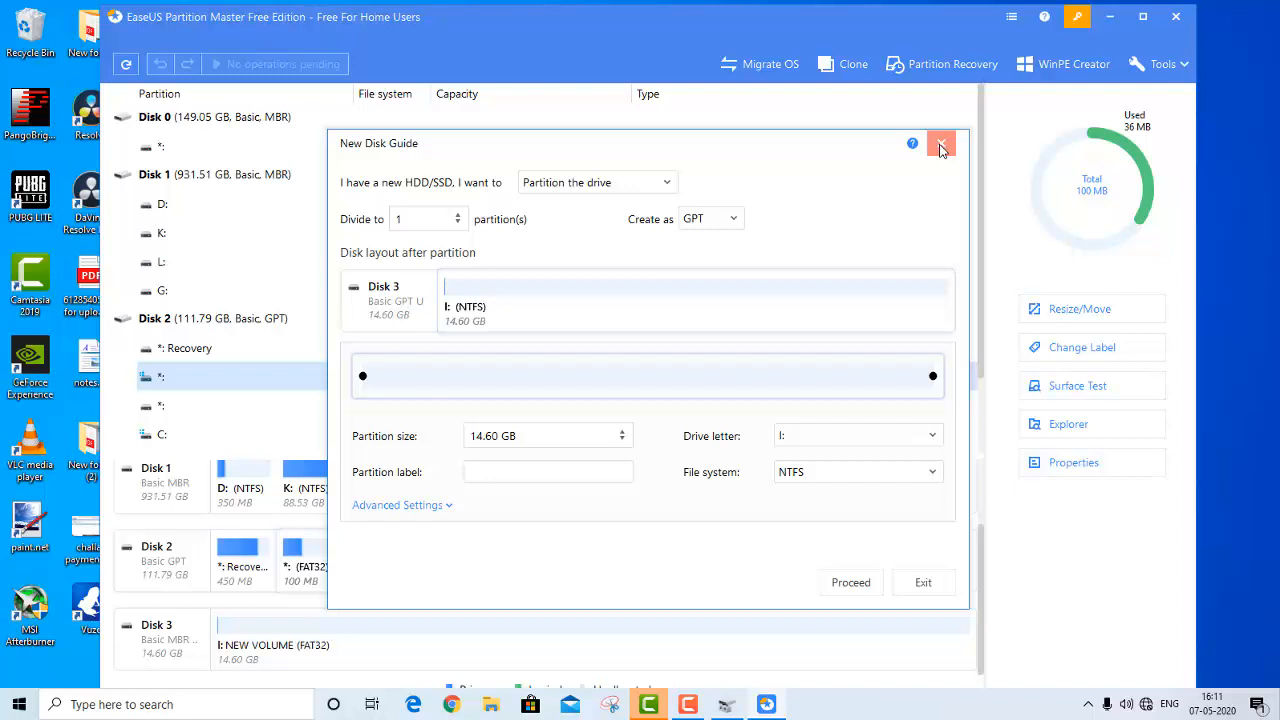
left_click(940, 147)
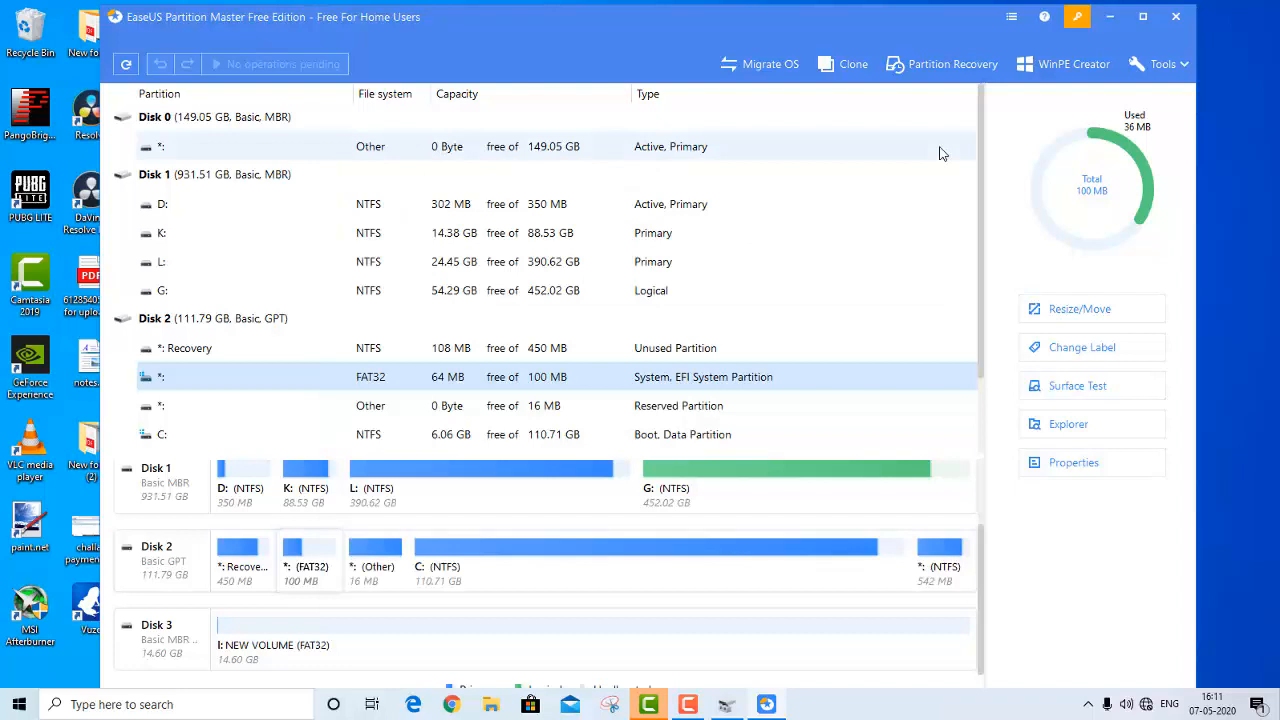
Examine the disk list and the NEW VOLUME partition on Disk 3, and close EaseUS Partition Master
scroll(866, 329, "down", 1)
scroll(860, 335, "up", 1)
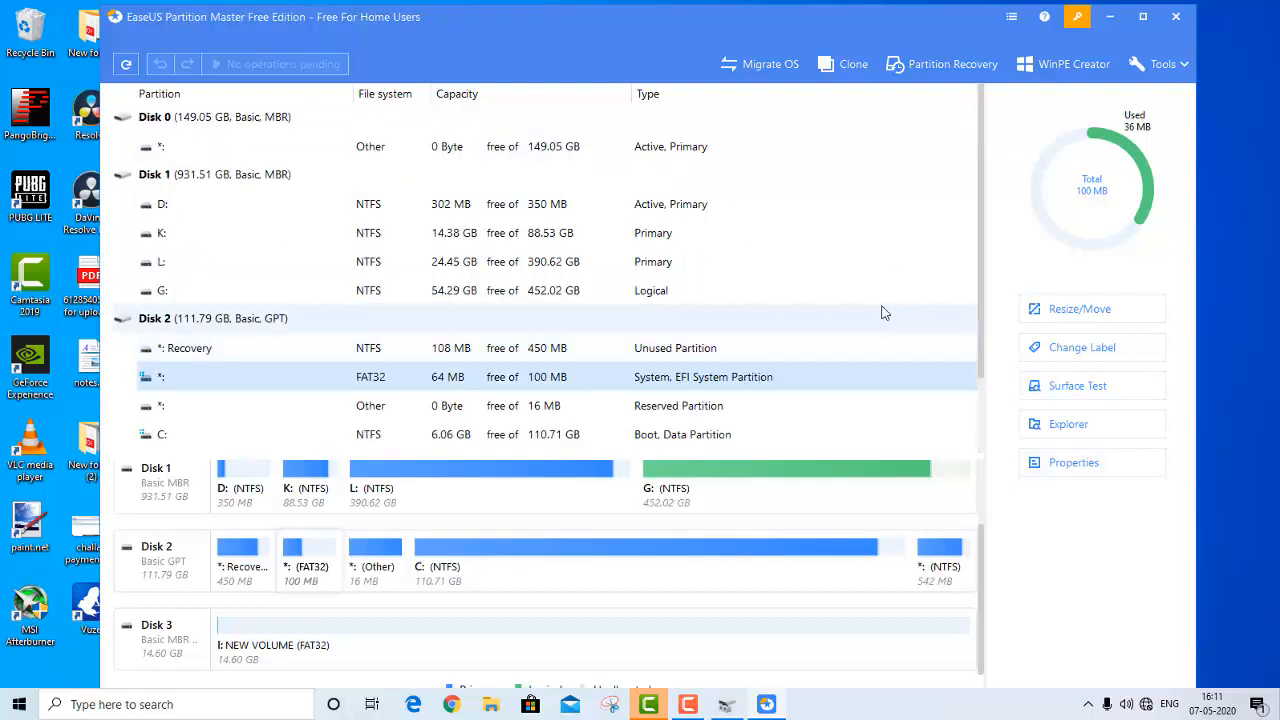
scroll(880, 309, "down", 1)
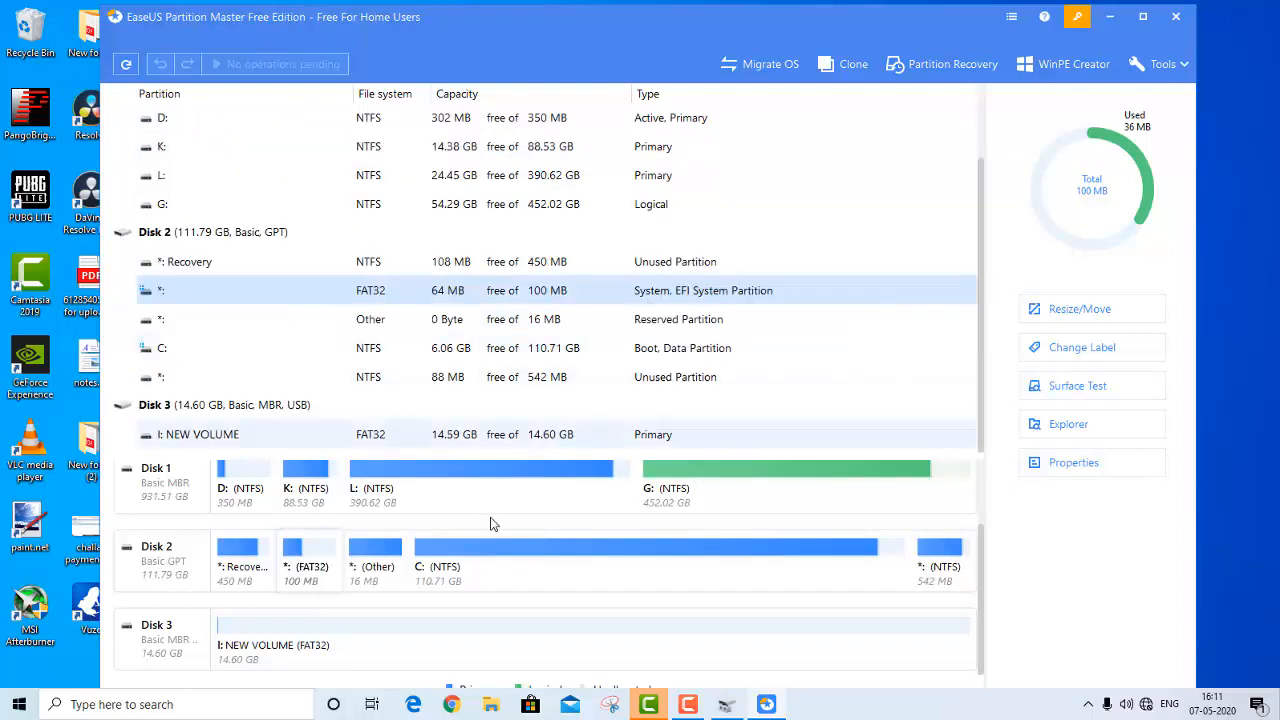
left_click(325, 642)
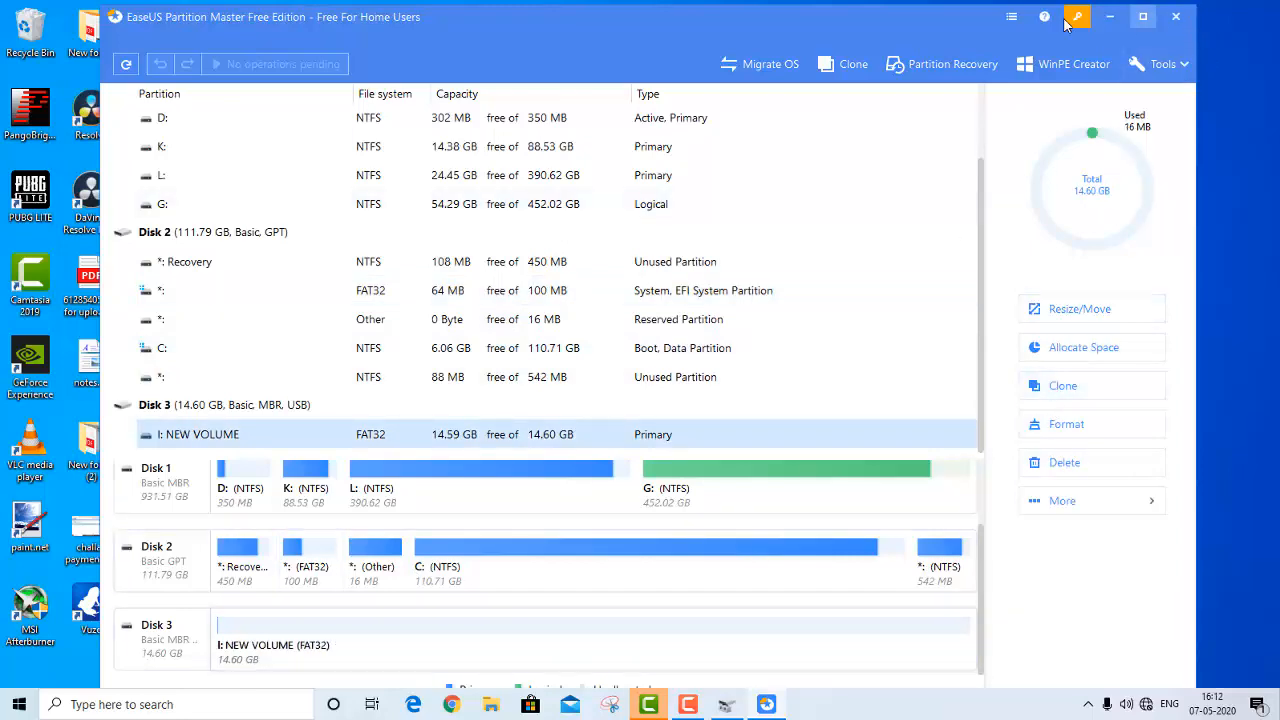
mouse_move(849, 26)
left_mouse_down()
mouse_move(855, 50)
mouse_move(835, 38)
left_mouse_up()
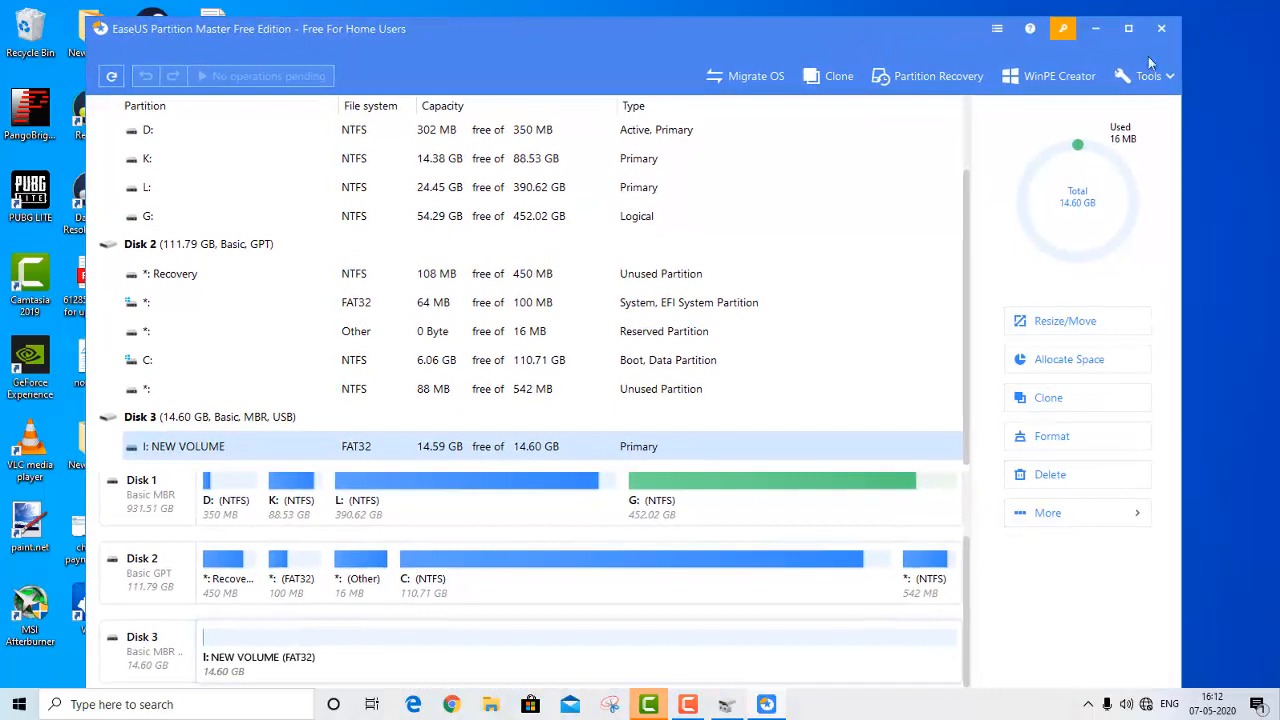
left_click(1159, 32)
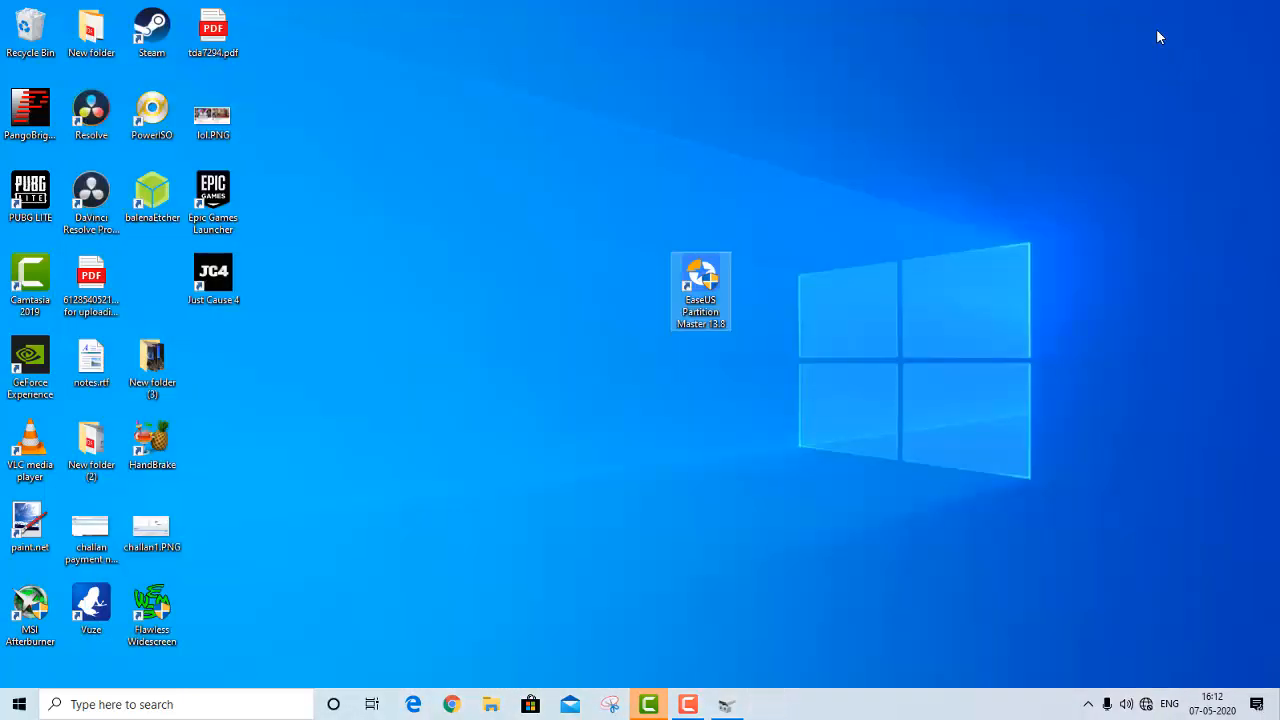